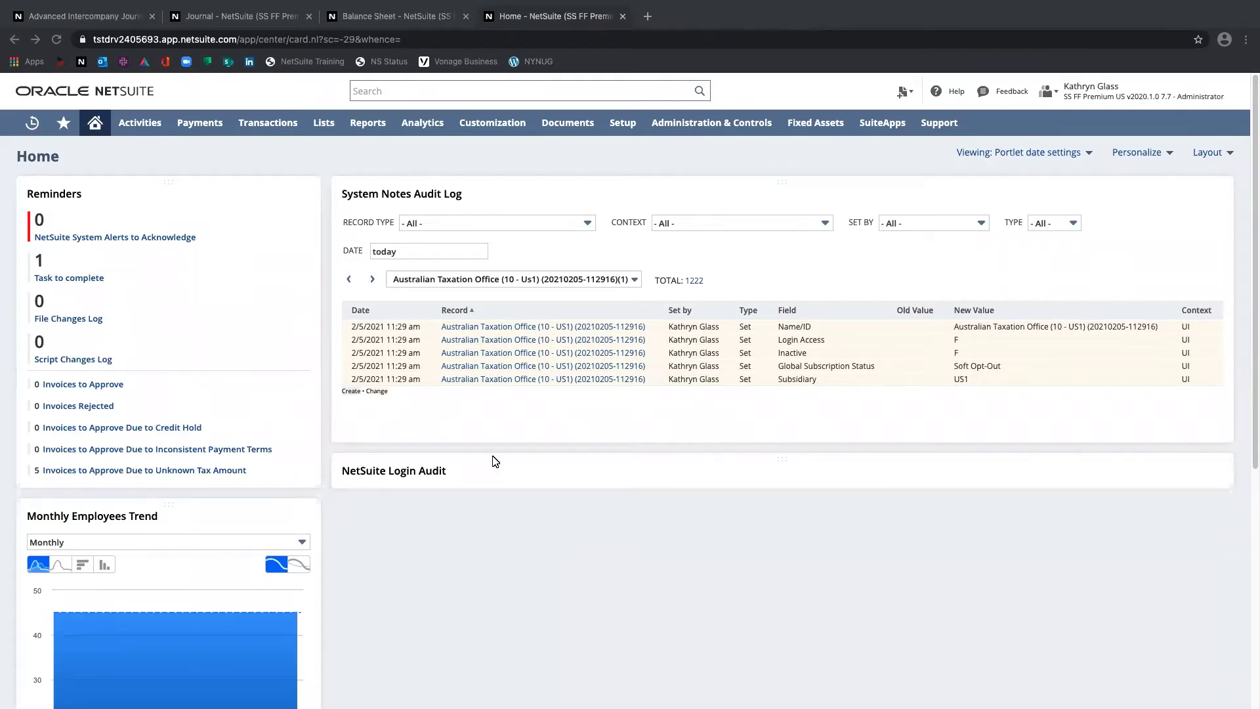
Open a new Advanced Intercompany Journal entry form.
mouse_move(269, 135)
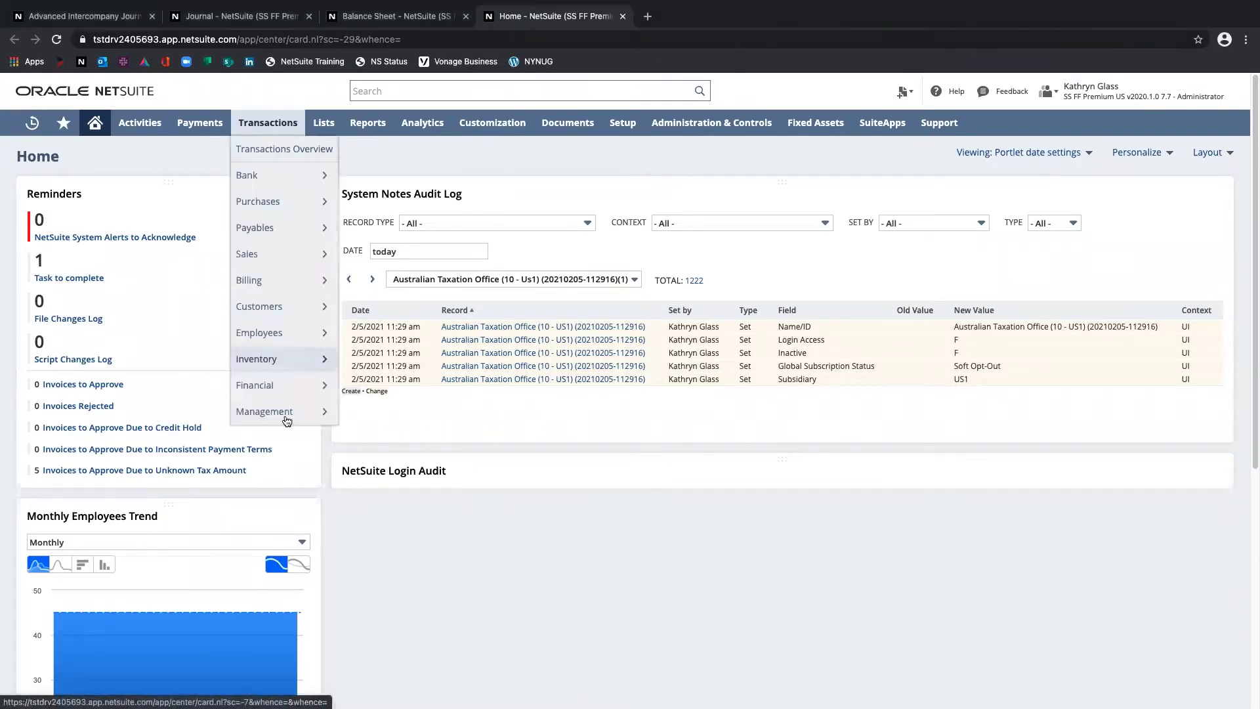
mouse_move(275, 386)
mouse_move(418, 407)
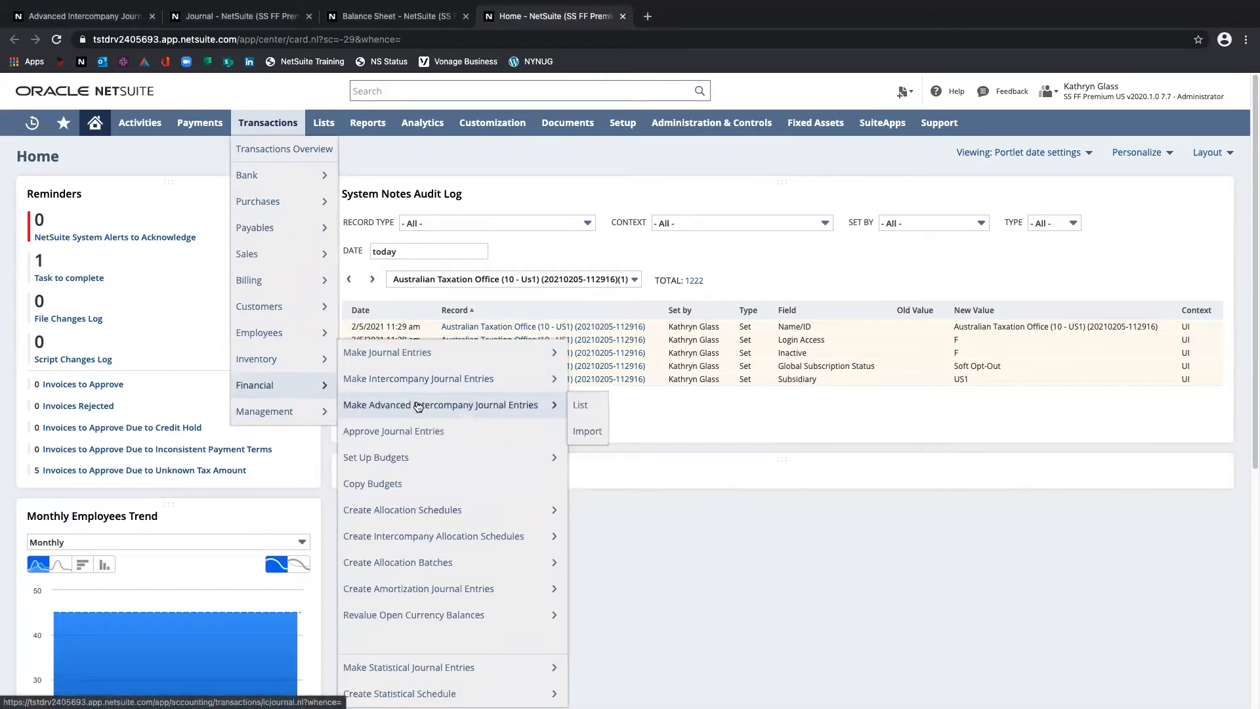
click(418, 406)
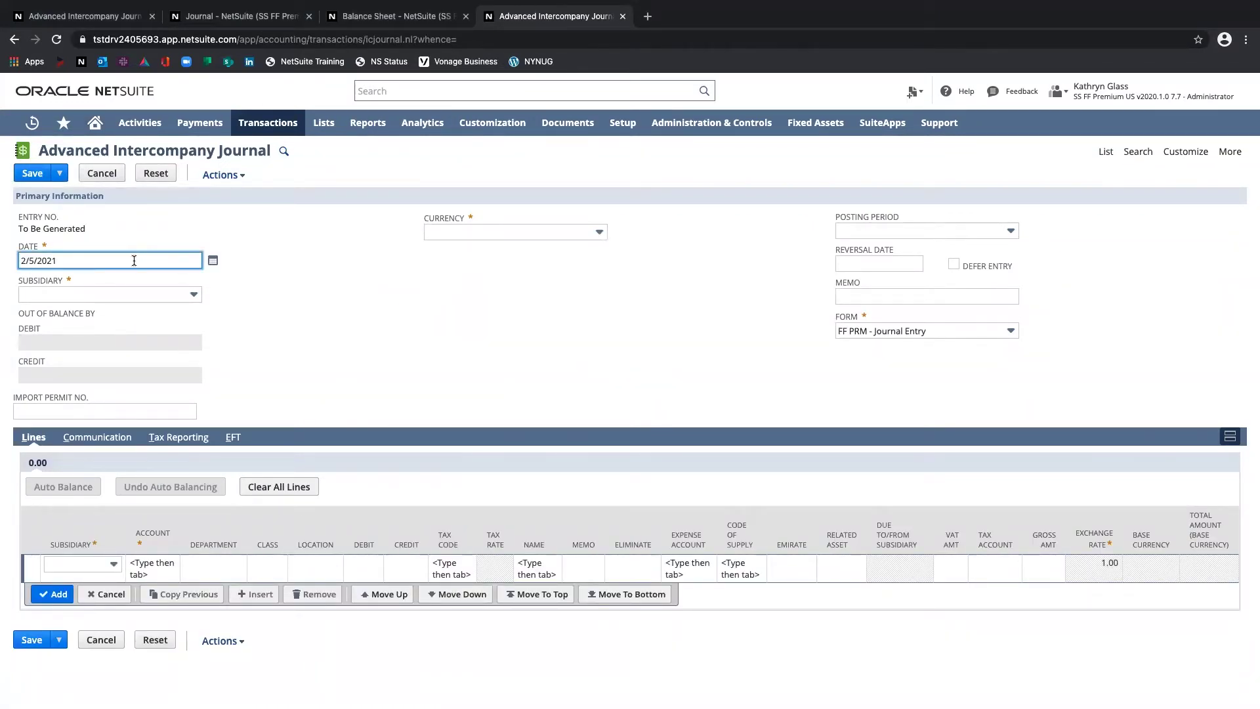
Set the journal date to 1/1/2020 and choose US1 as the journal's subsidiary.
triple_click(122, 263)
text(1/1/2020)
key(Tab)
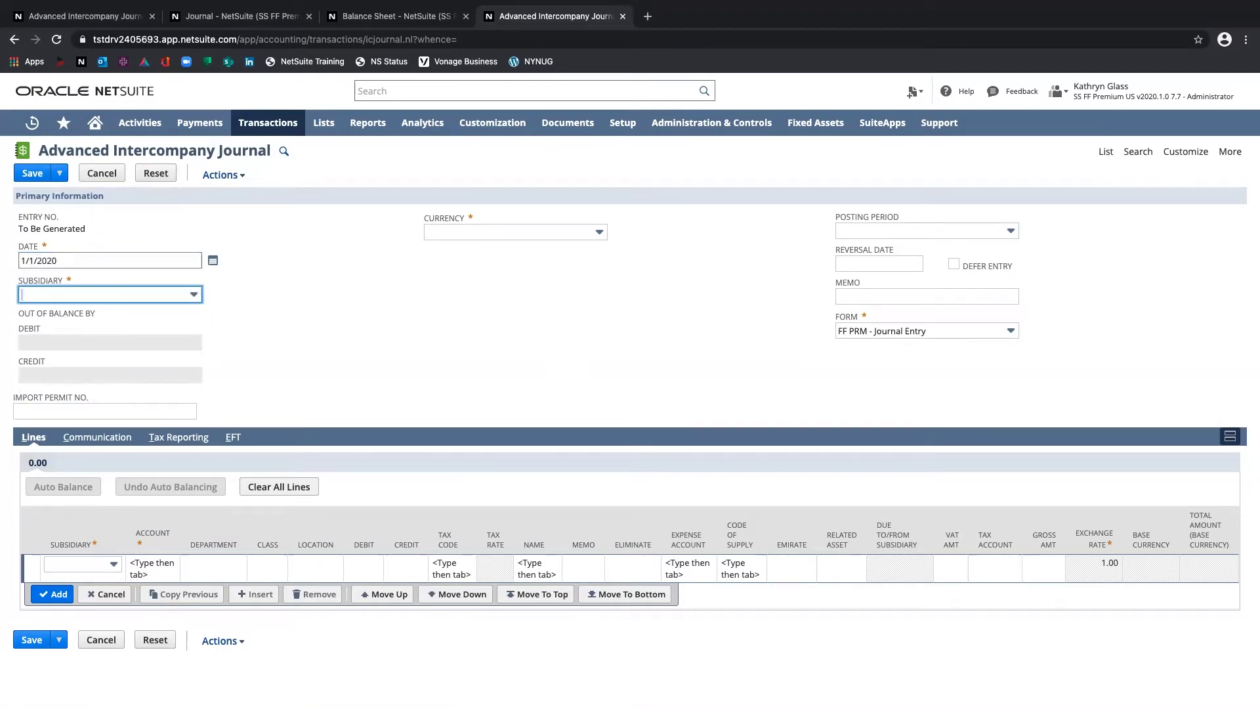
click(168, 297)
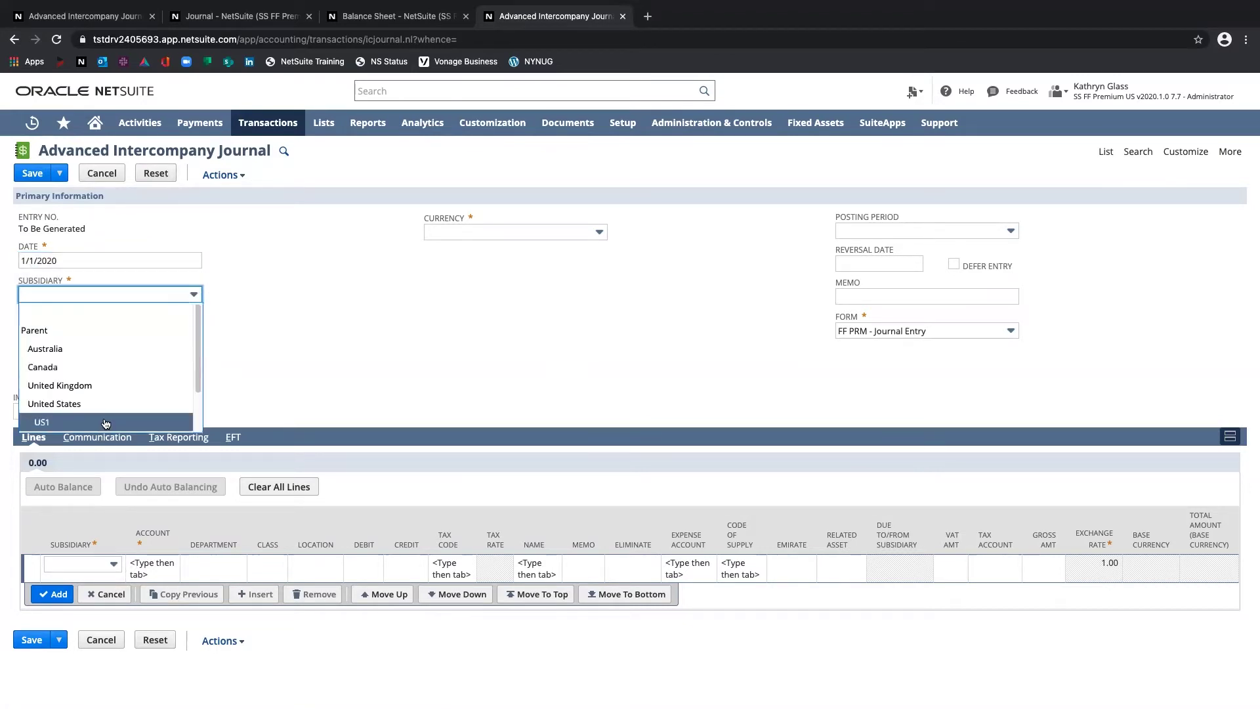
scroll(101, 400, down, 1)
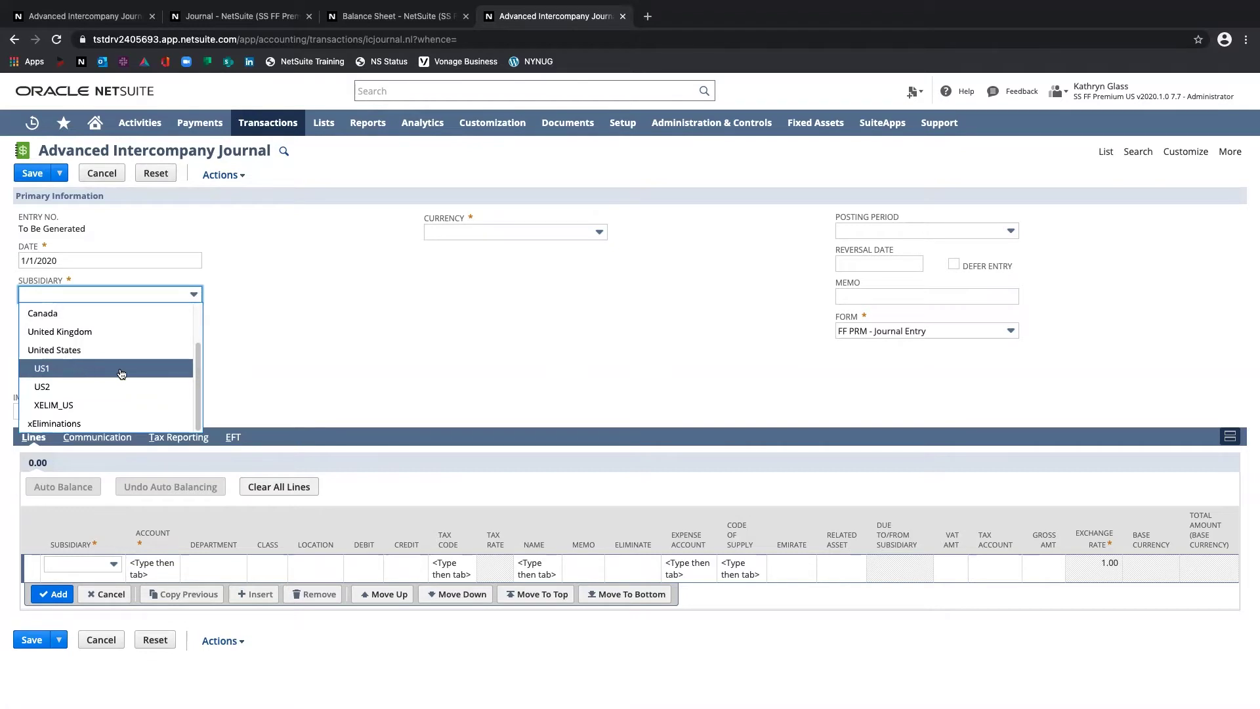
click(269, 370)
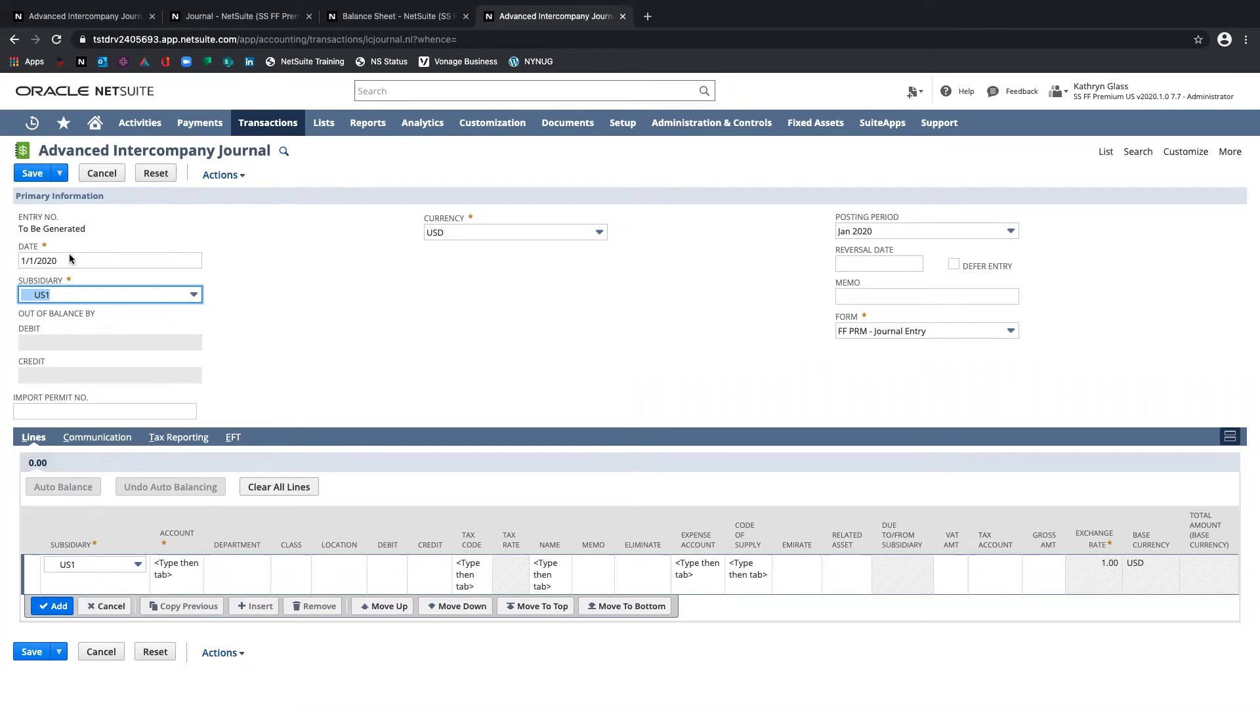
Try to add the first journal line with subsidiary US2, and switch the line's subsidiary back to US1.
click(138, 563)
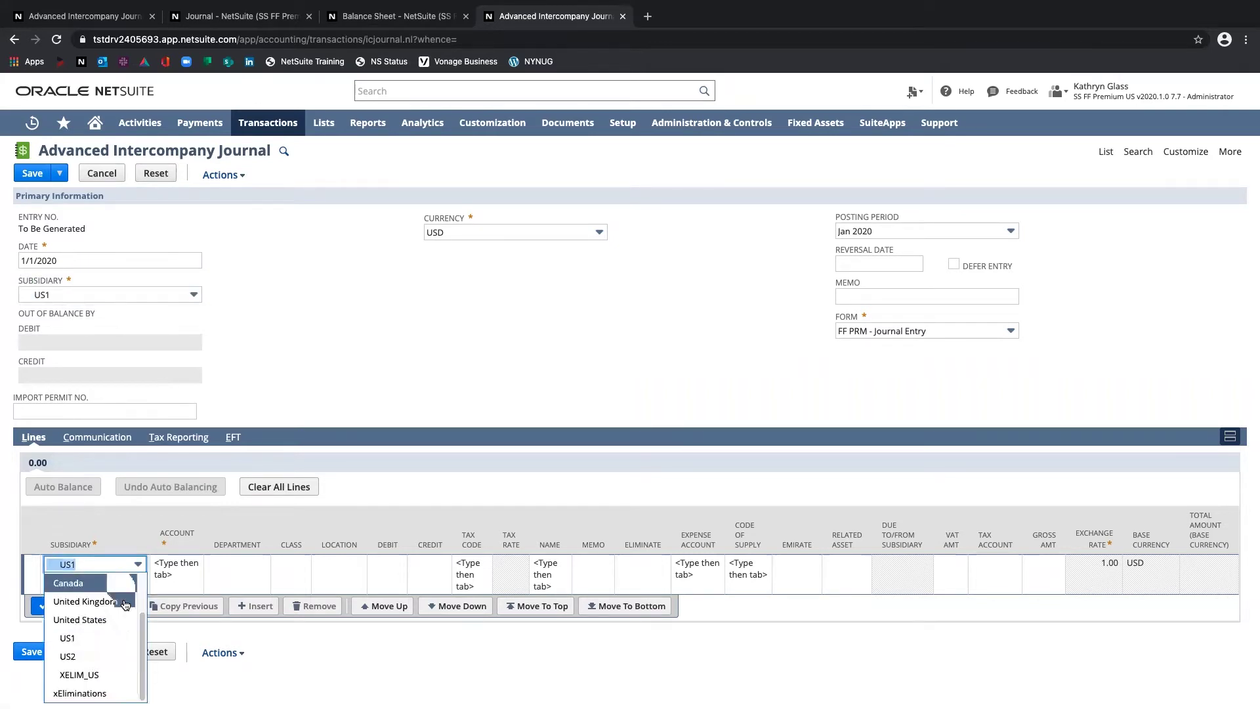
click(66, 653)
click(54, 605)
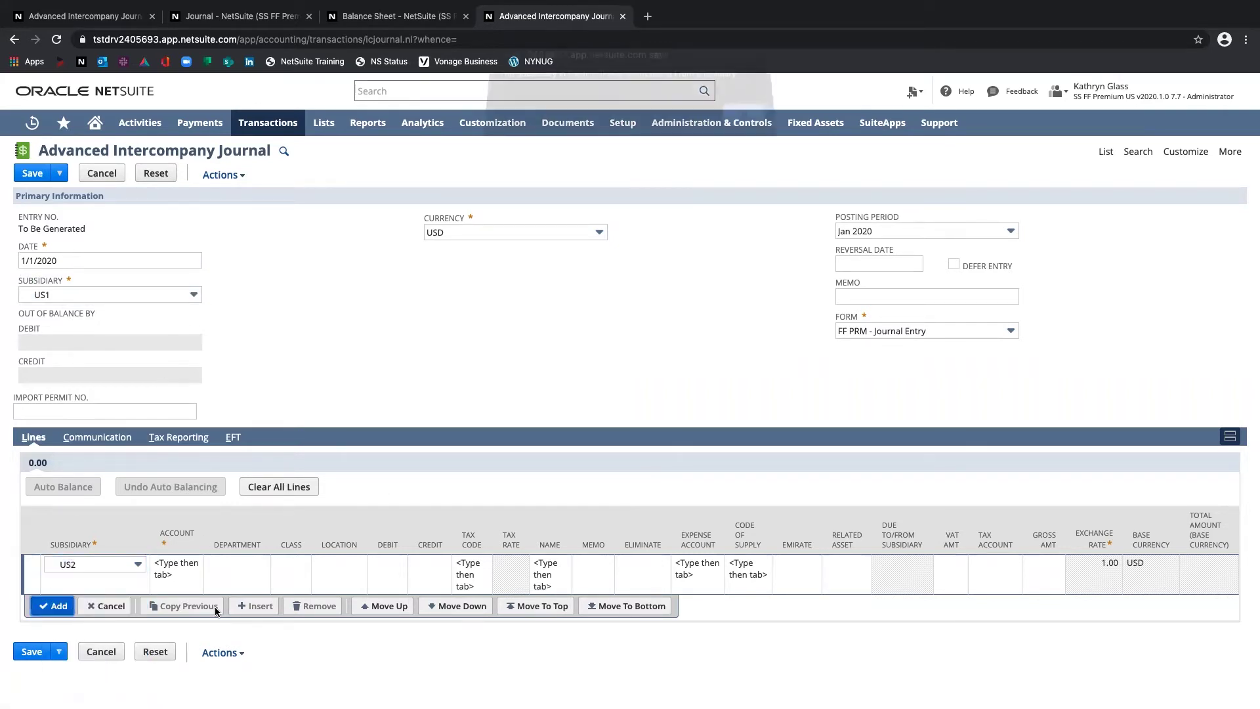
triple_click(598, 85)
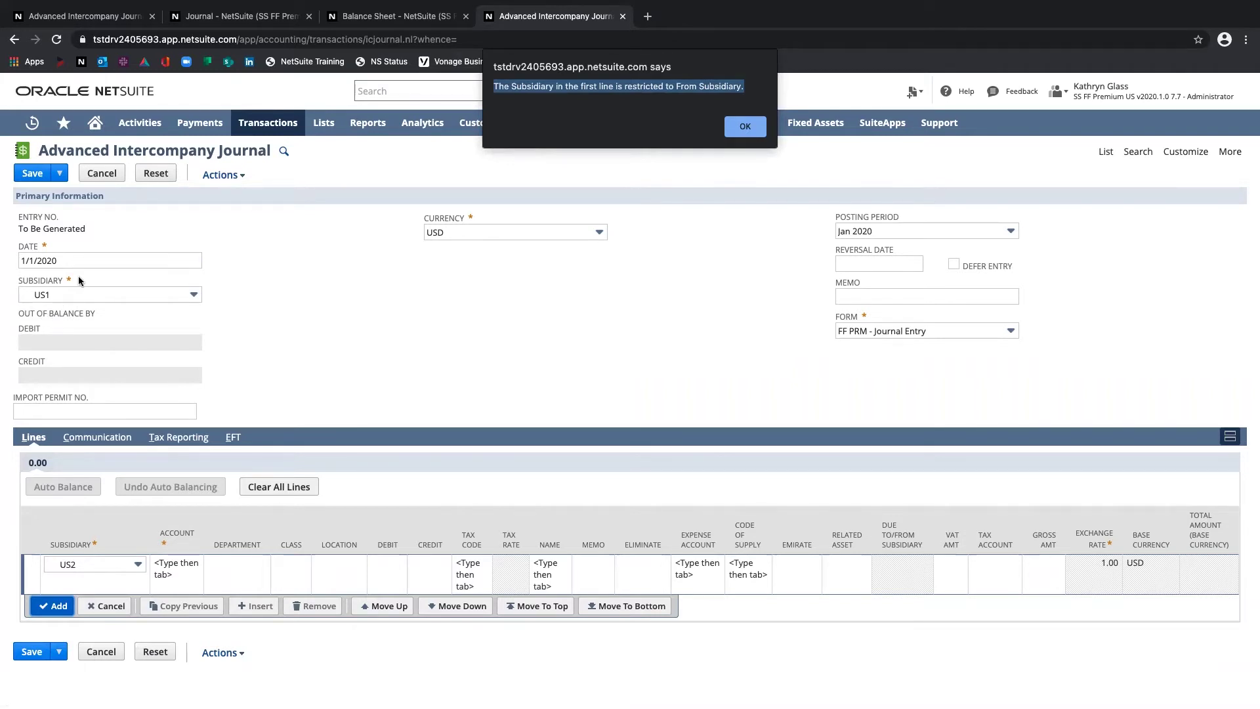
click(747, 128)
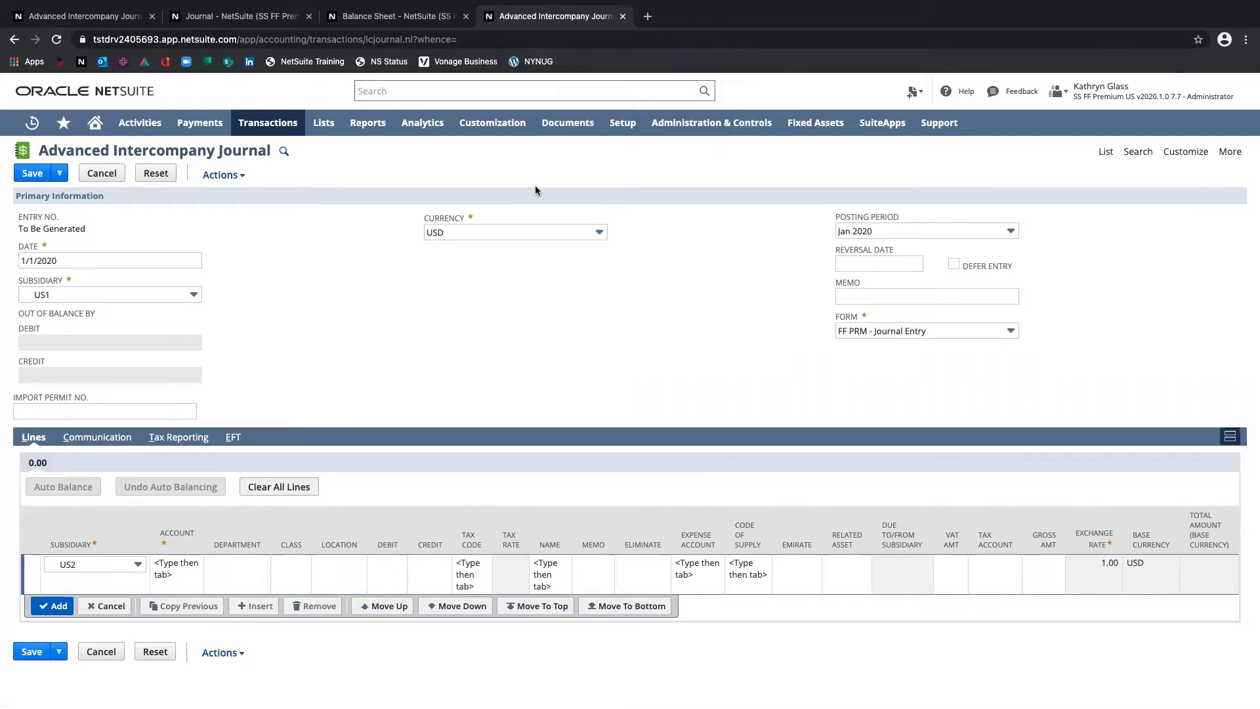
click(104, 562)
click(105, 635)
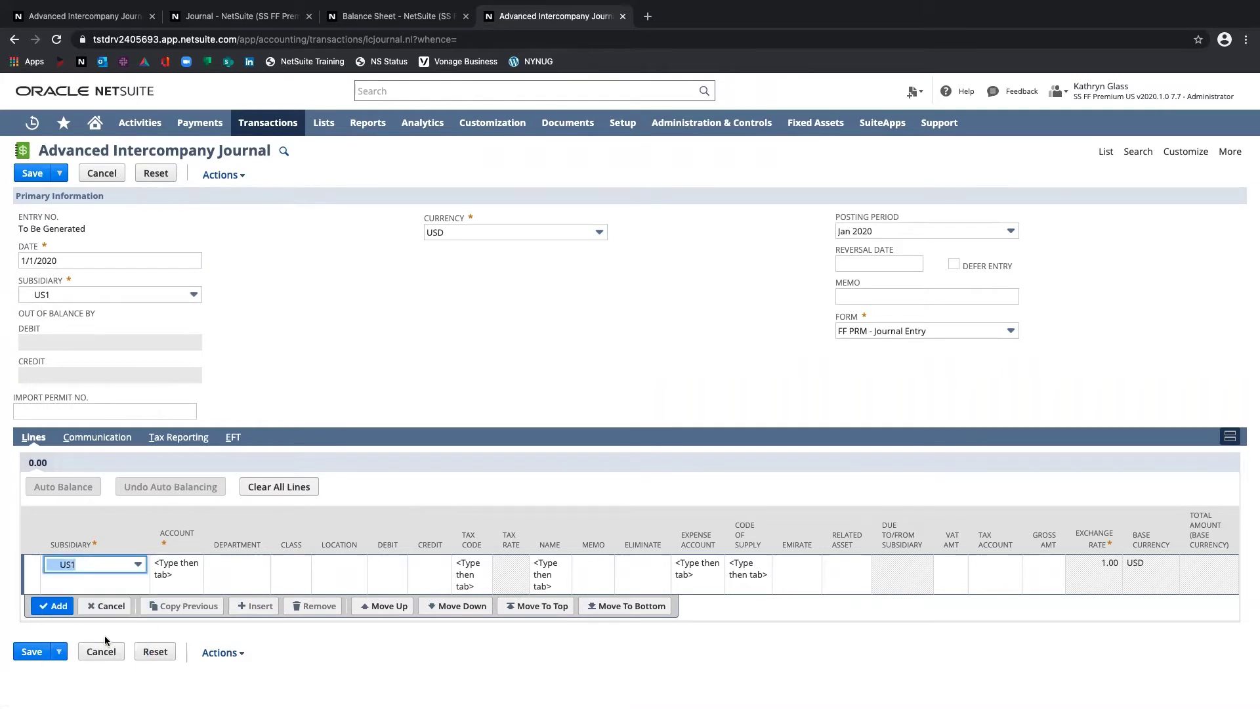
Add the first line with the expense account 6060 Expenses : Selling Expenses : Advertising and a credit of 500.00.
click(190, 570)
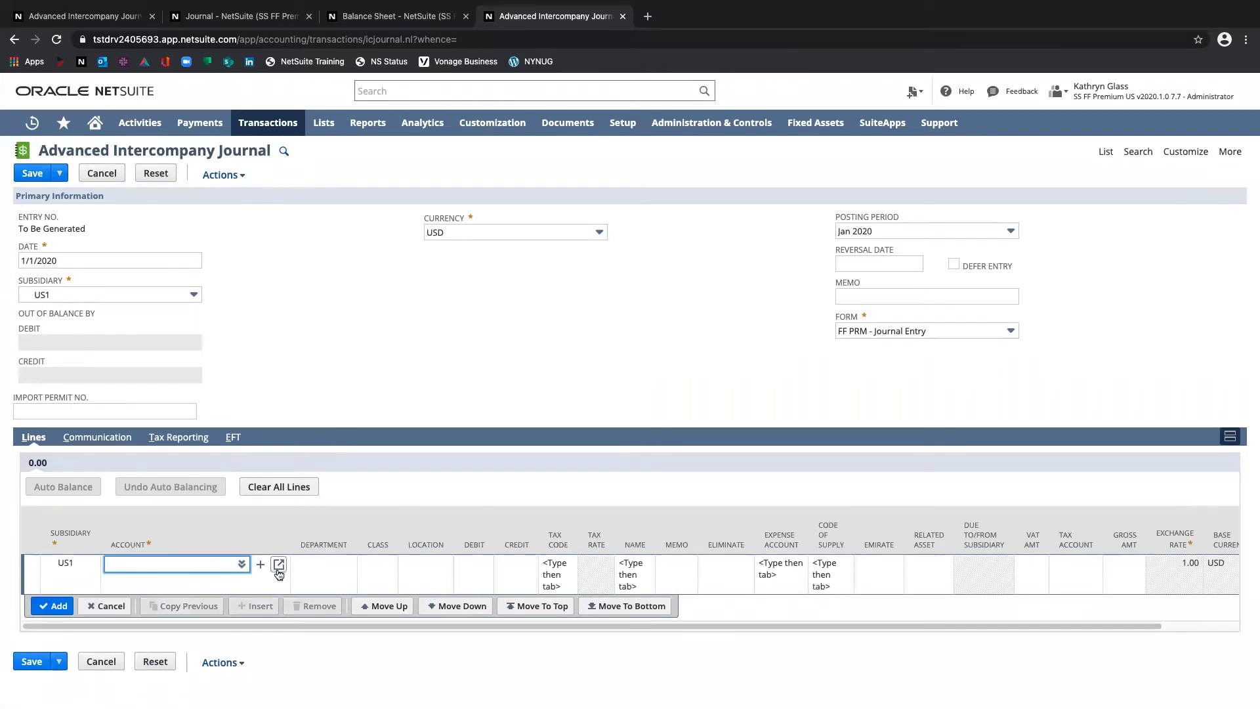
mouse_move(241, 564)
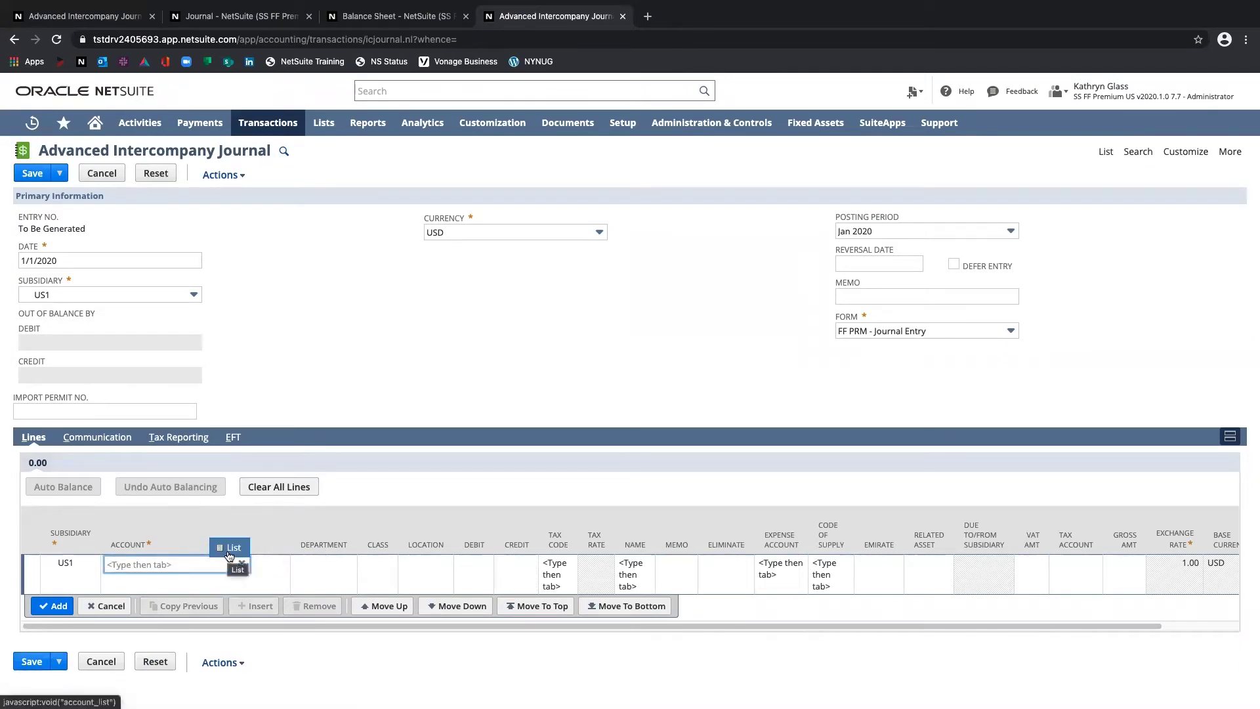
click(229, 552)
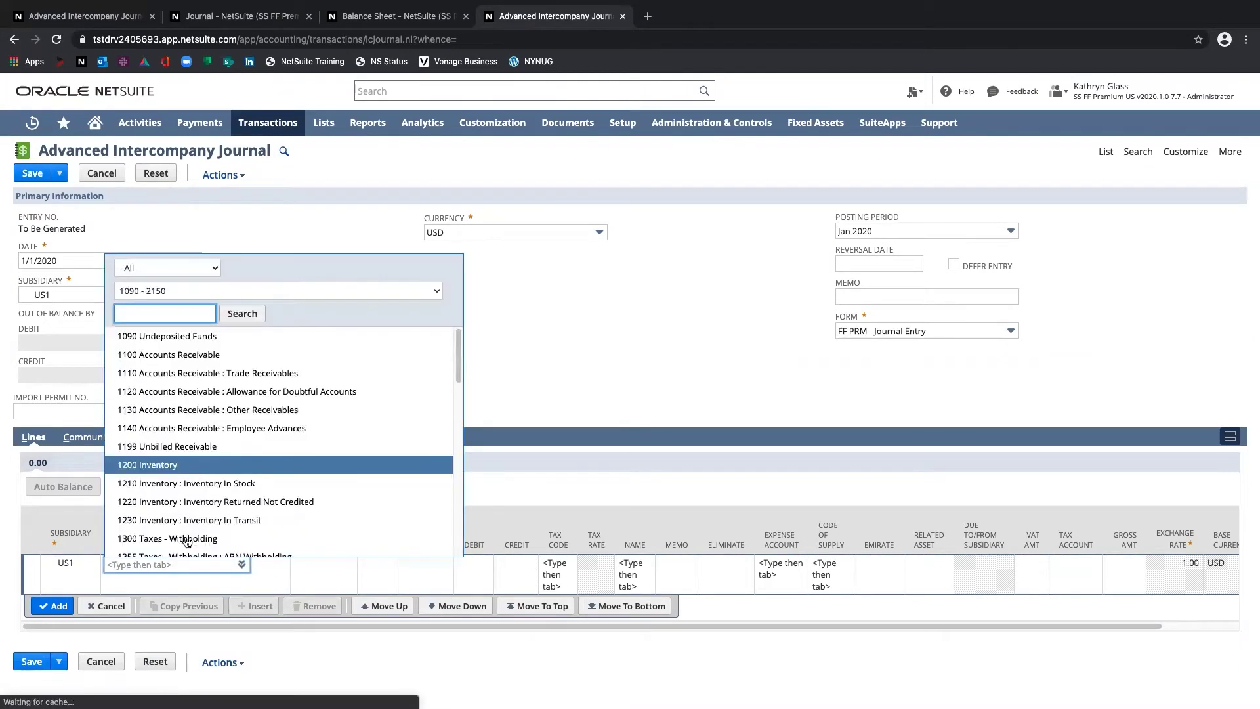
click(188, 271)
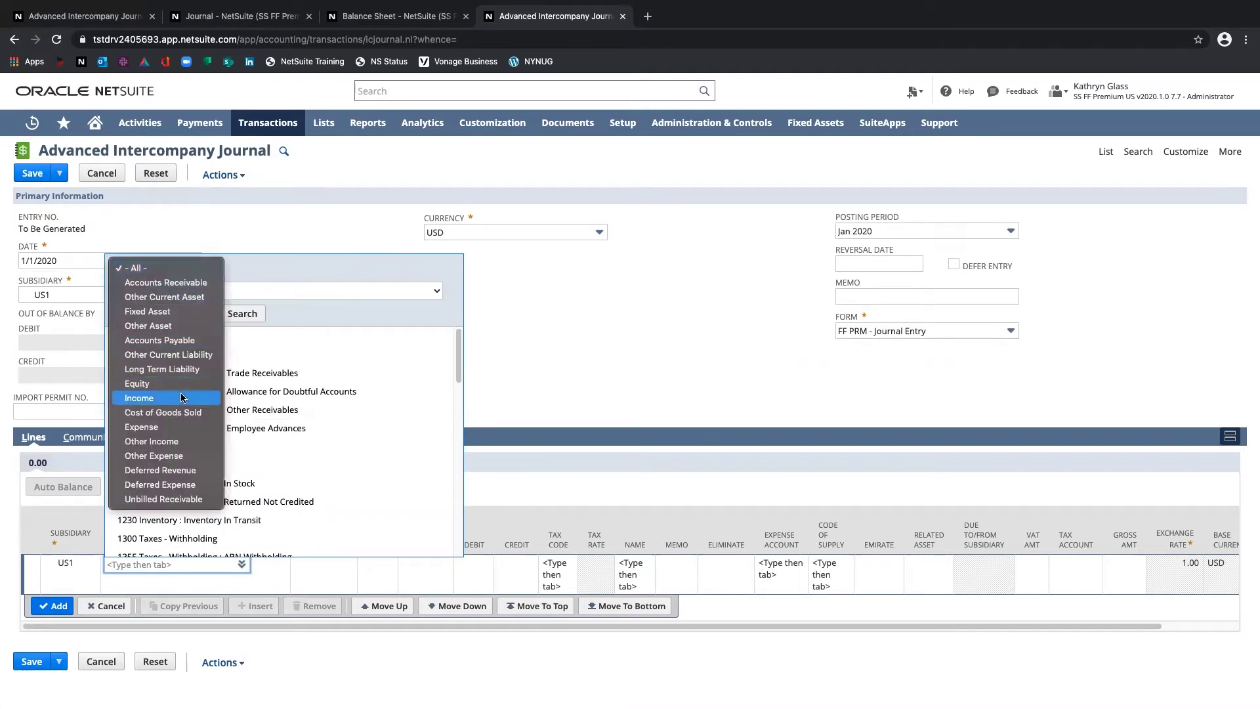
click(183, 427)
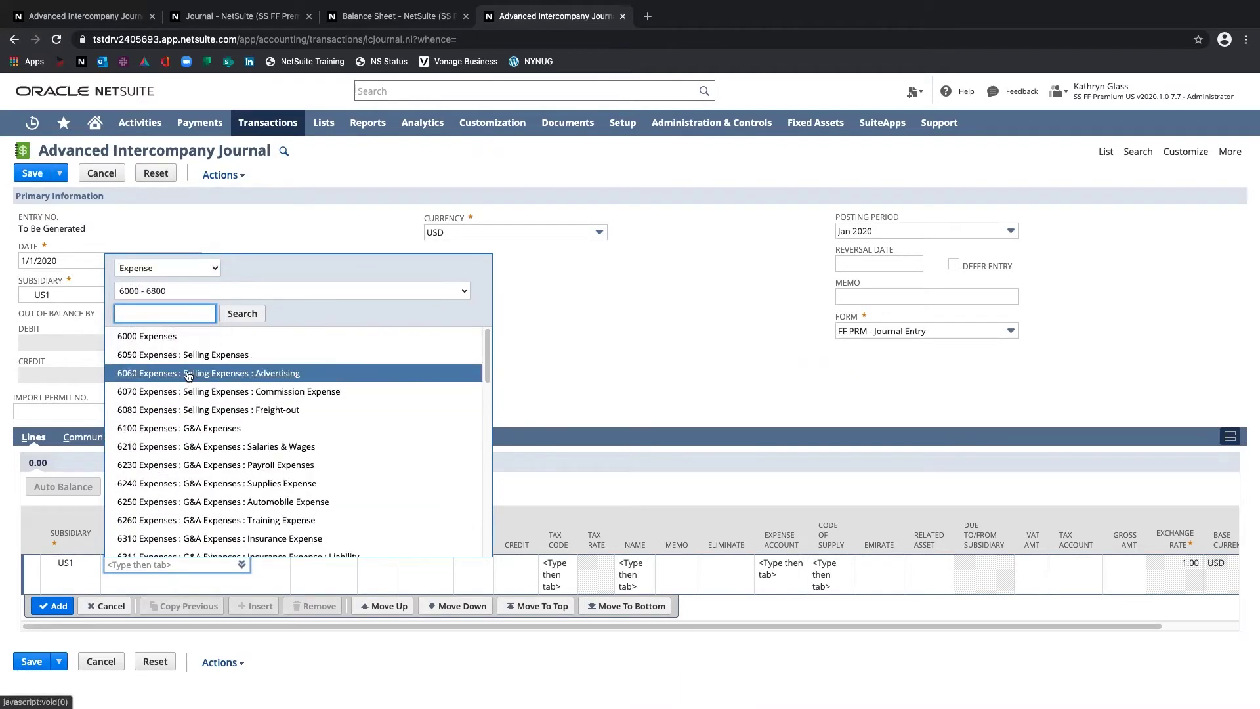
click(193, 372)
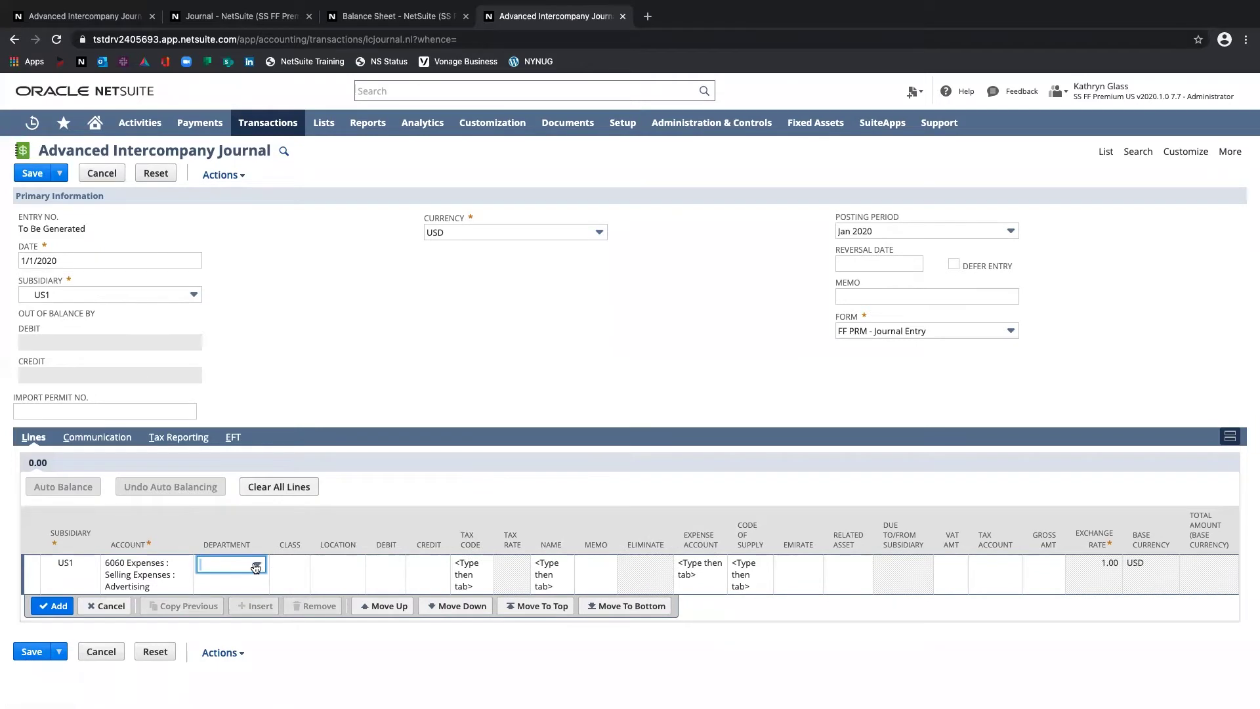
click(418, 563)
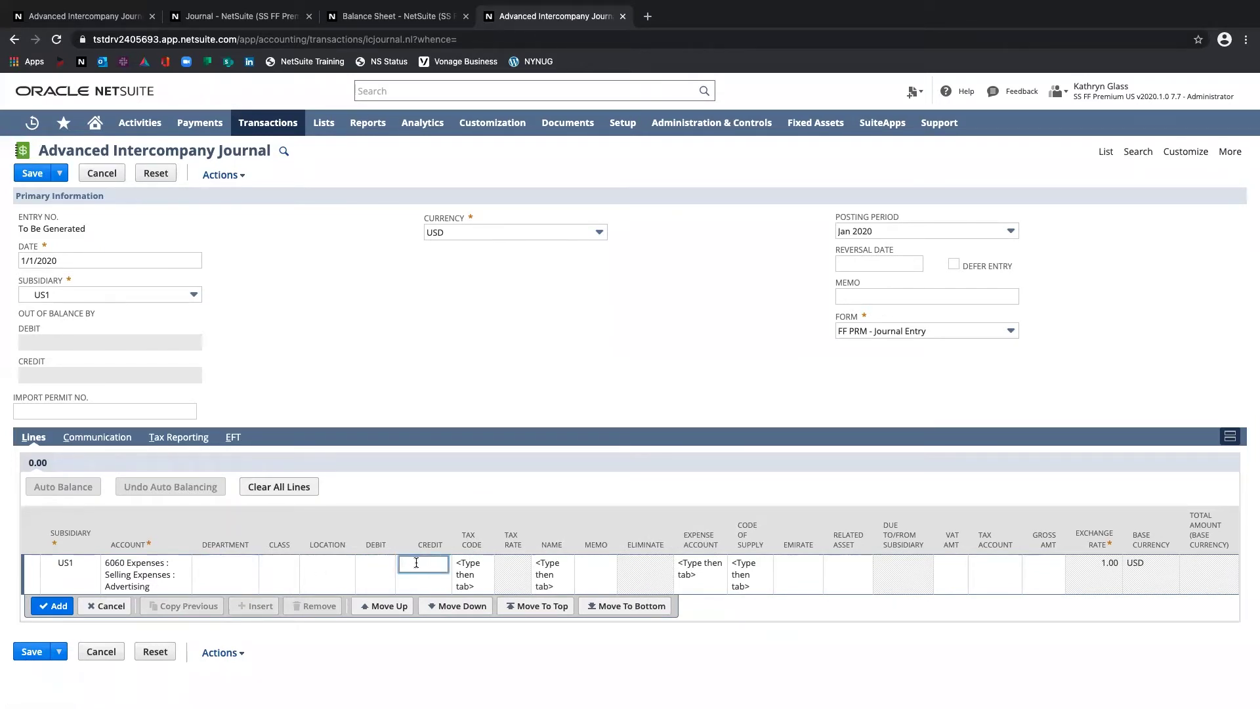
text(500.00)
key(Return)
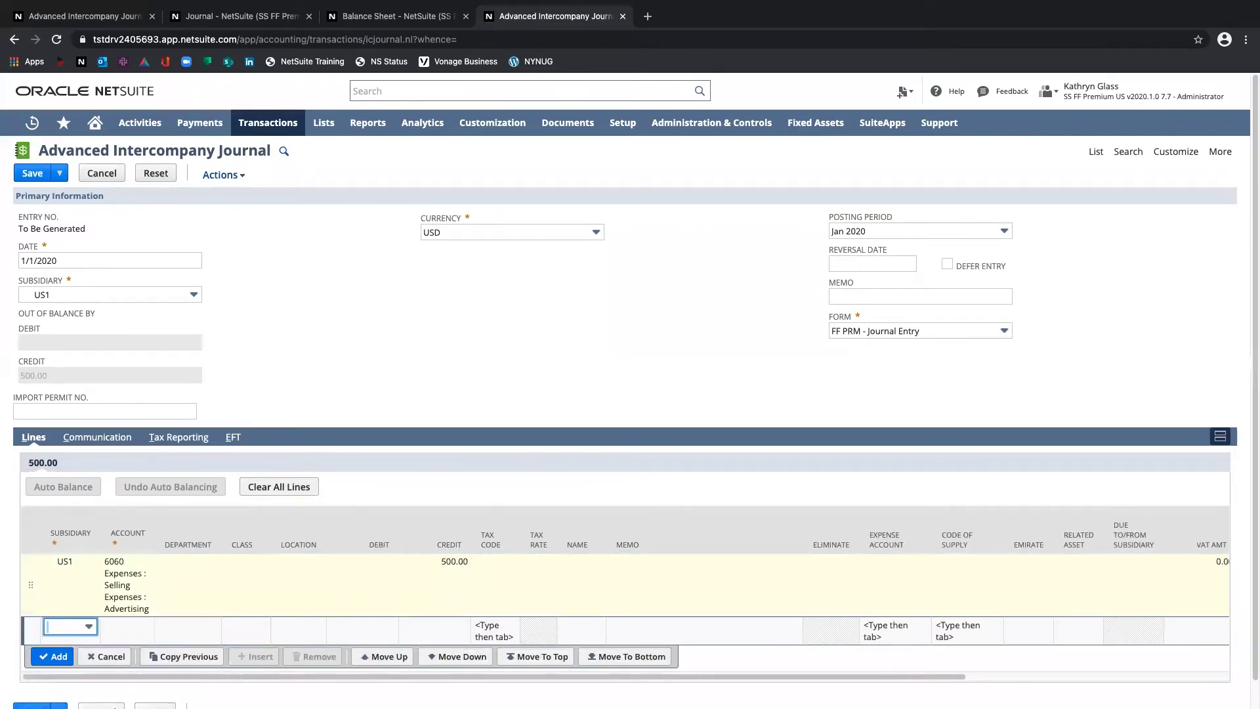
Start the second line with subsidiary US1 and account 1900 Intercompany Receivables.
key(Down)
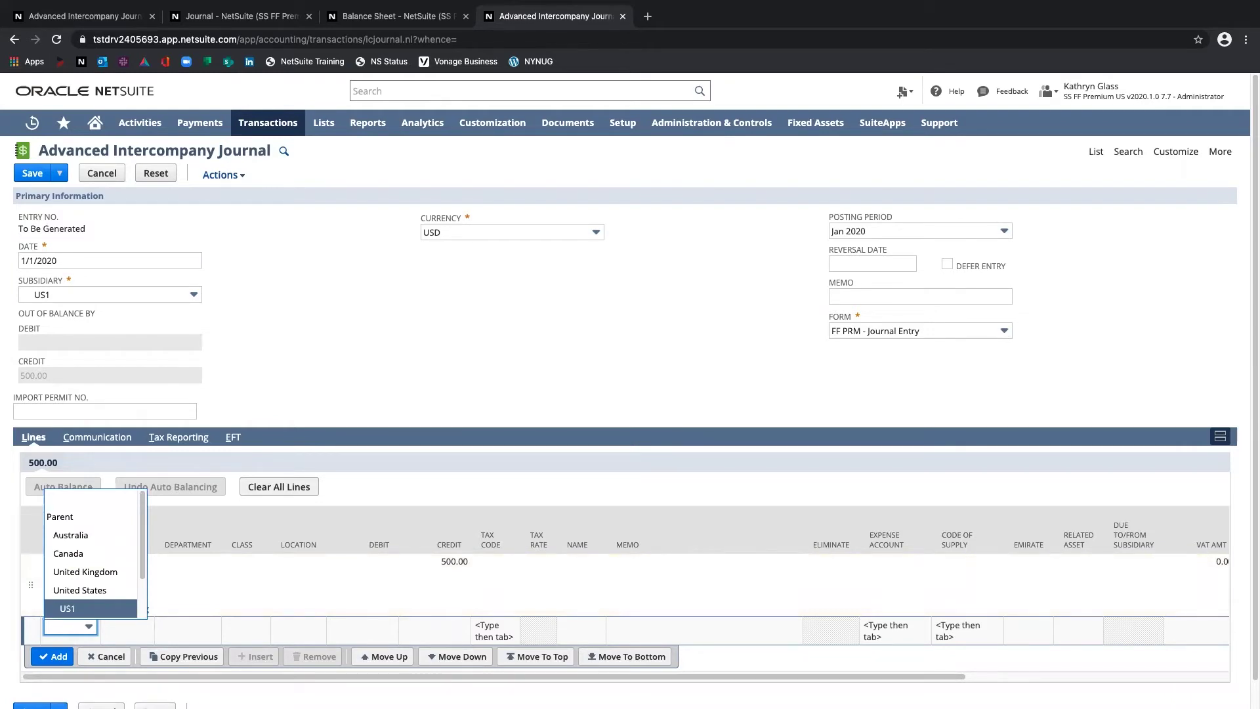
key(Up)
key(Down)
key(Return)
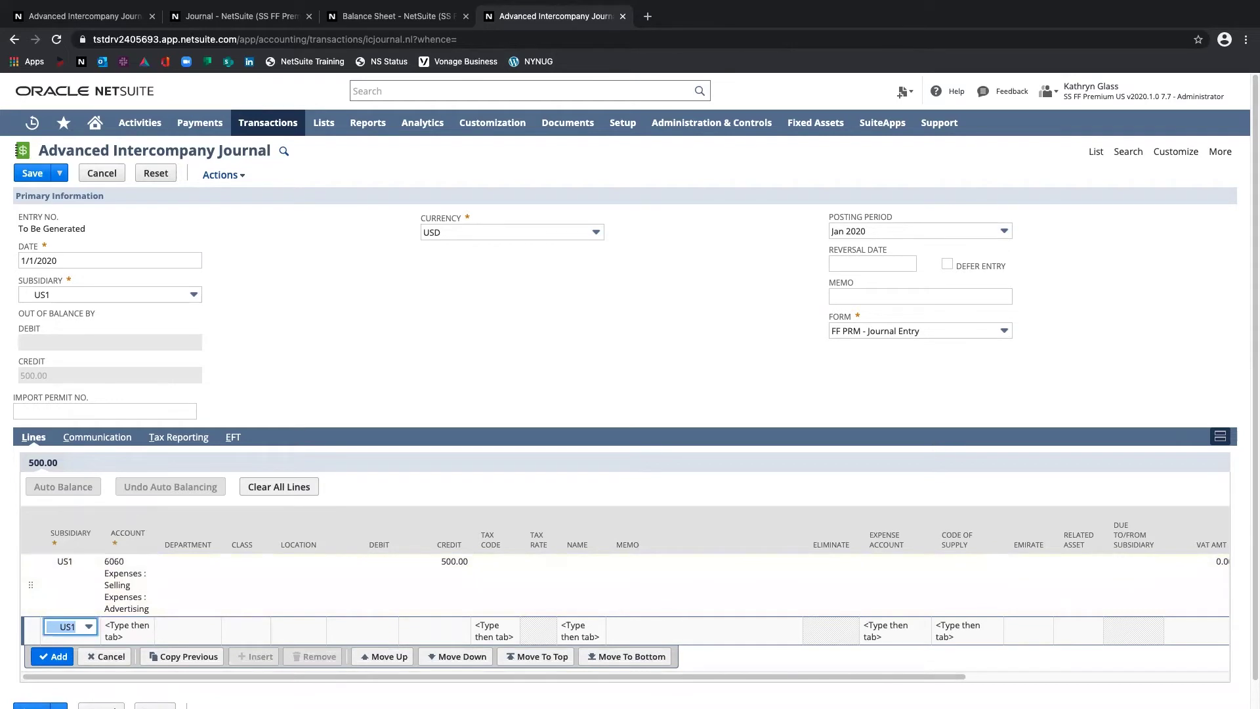
key(Tab)
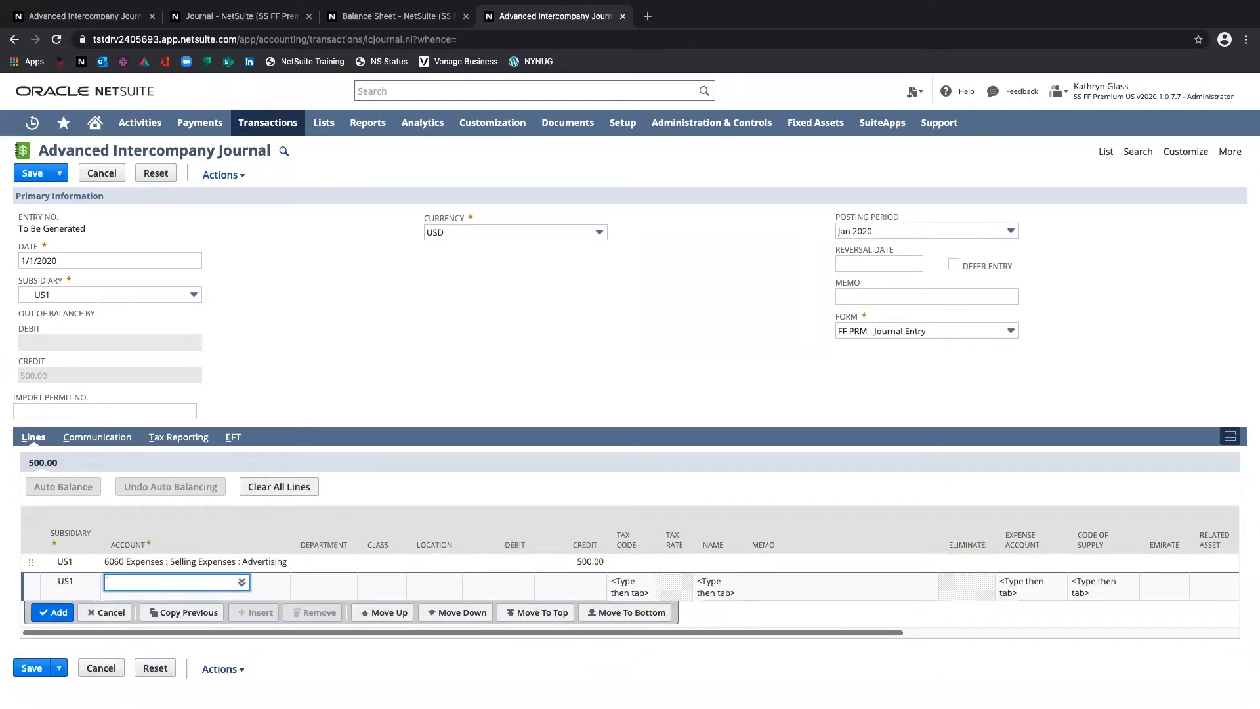
text(1900)
click(125, 599)
key(Tab)
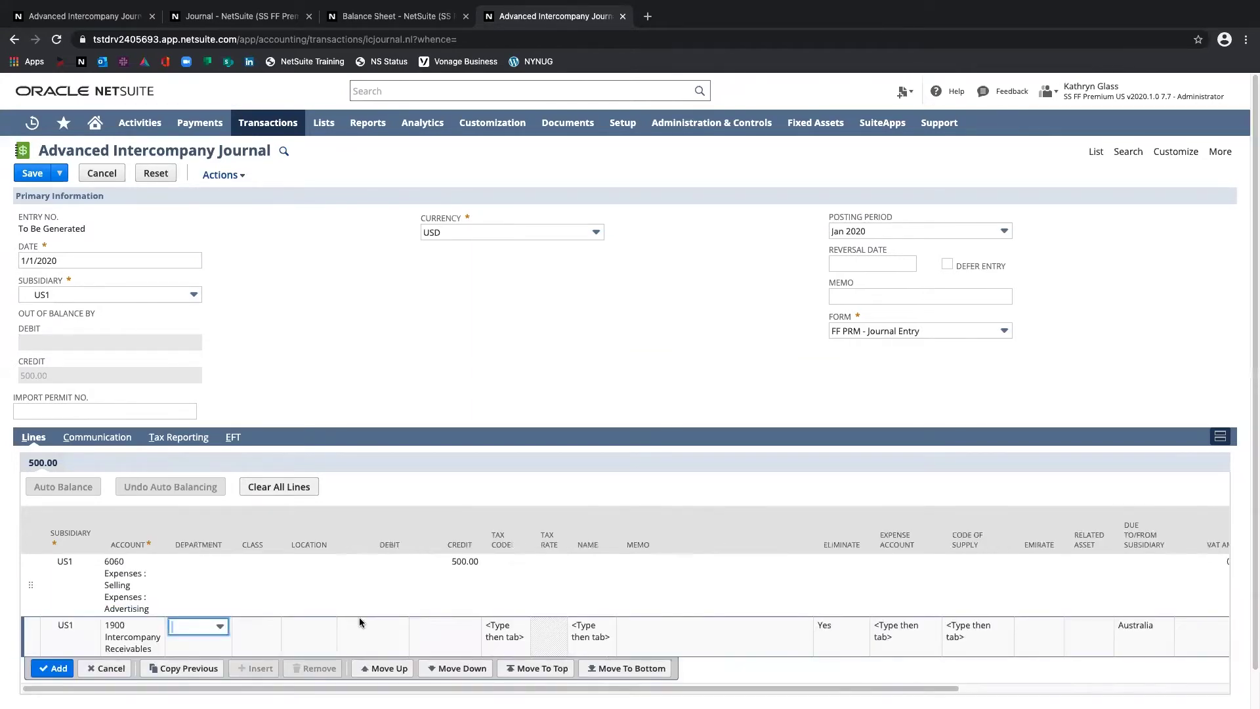
Complete the 1900 Intercompany Receivables line with a debit of 500.00 and the name ICC US2, and add it.
key(Tab)
key(Tab)
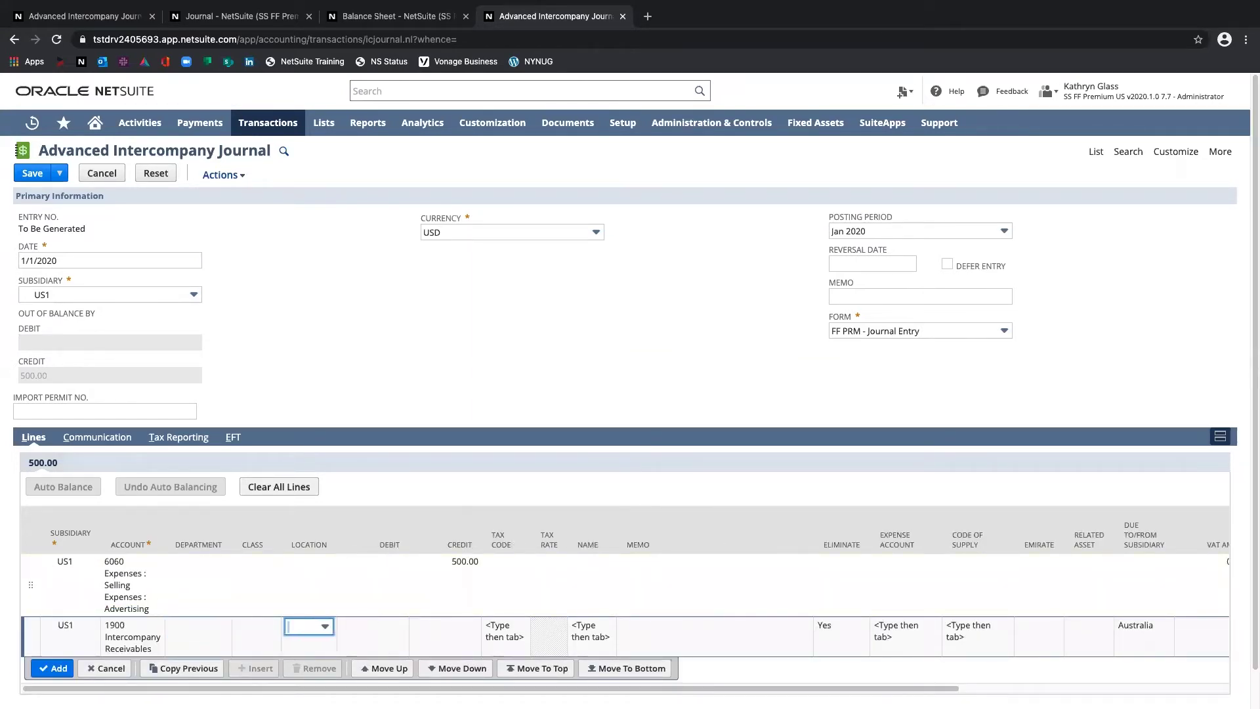
click(389, 623)
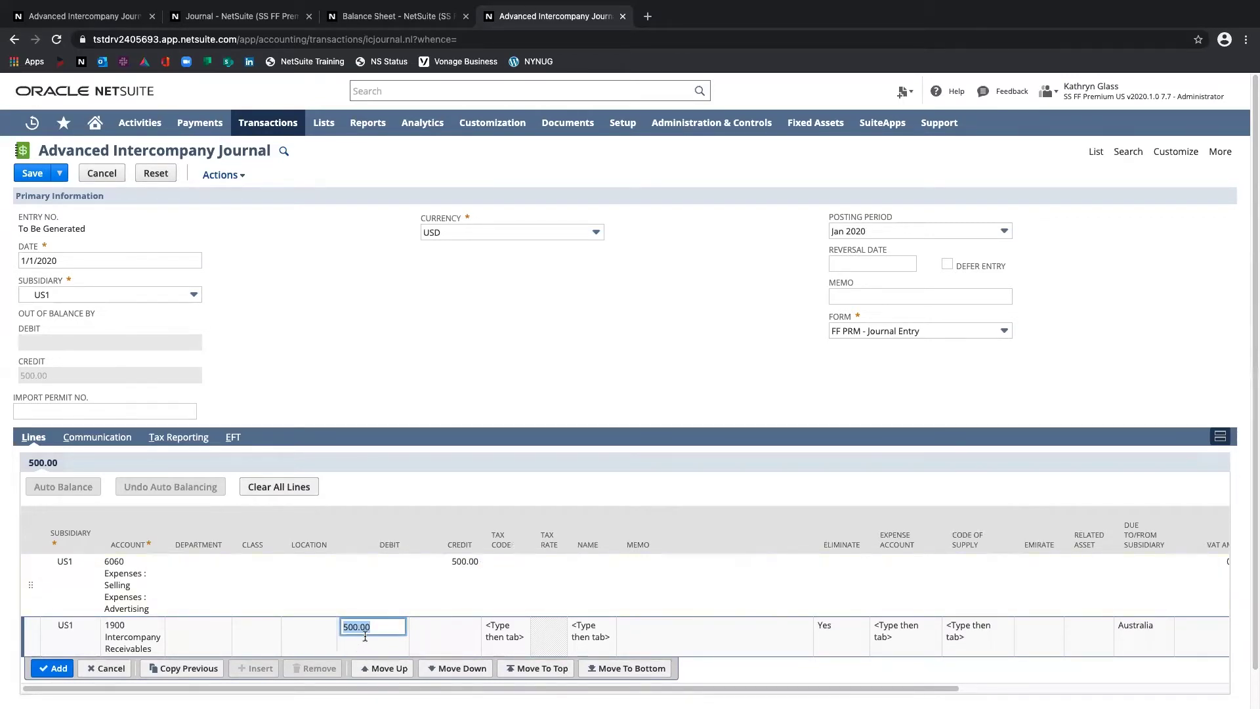
key(Tab)
key(Tab)
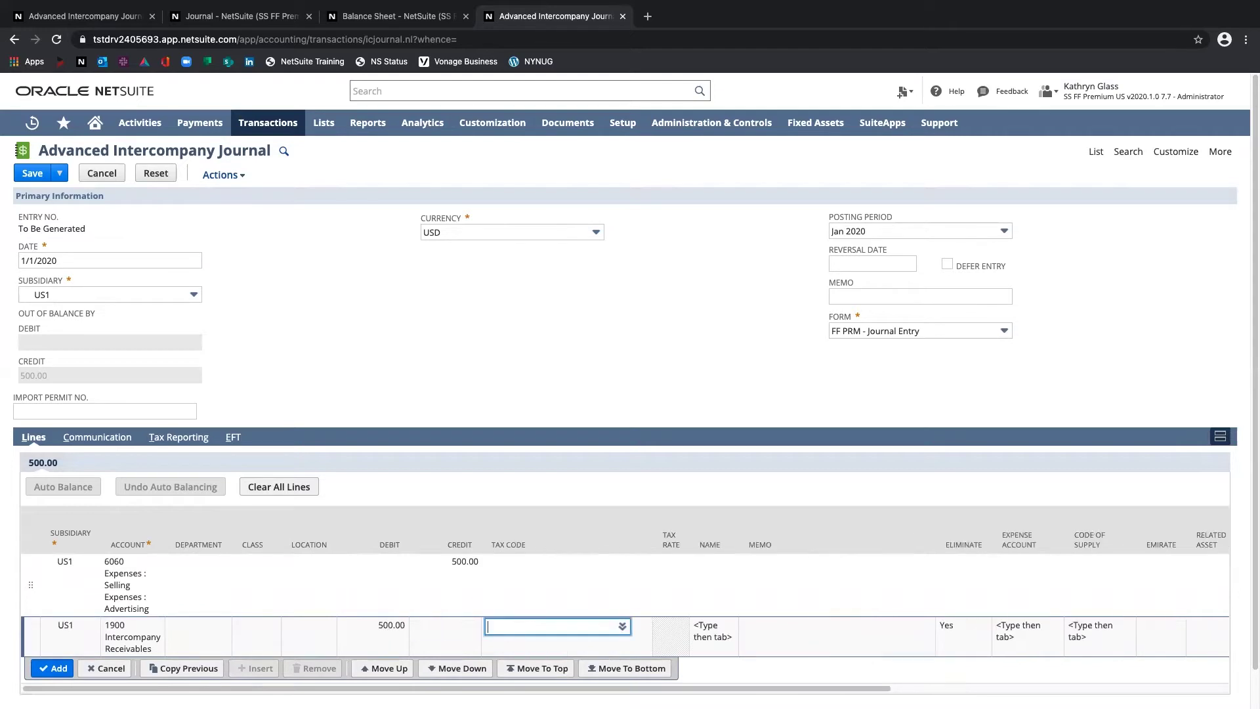
key(Tab)
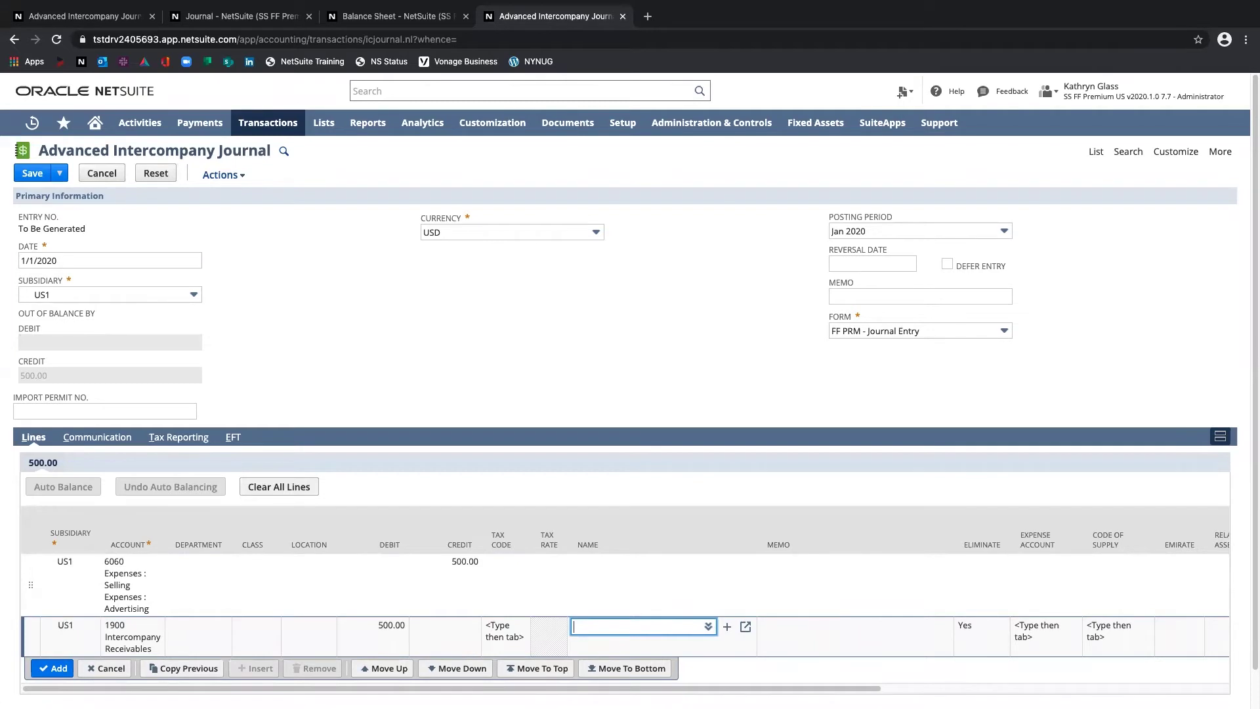
text(cc)
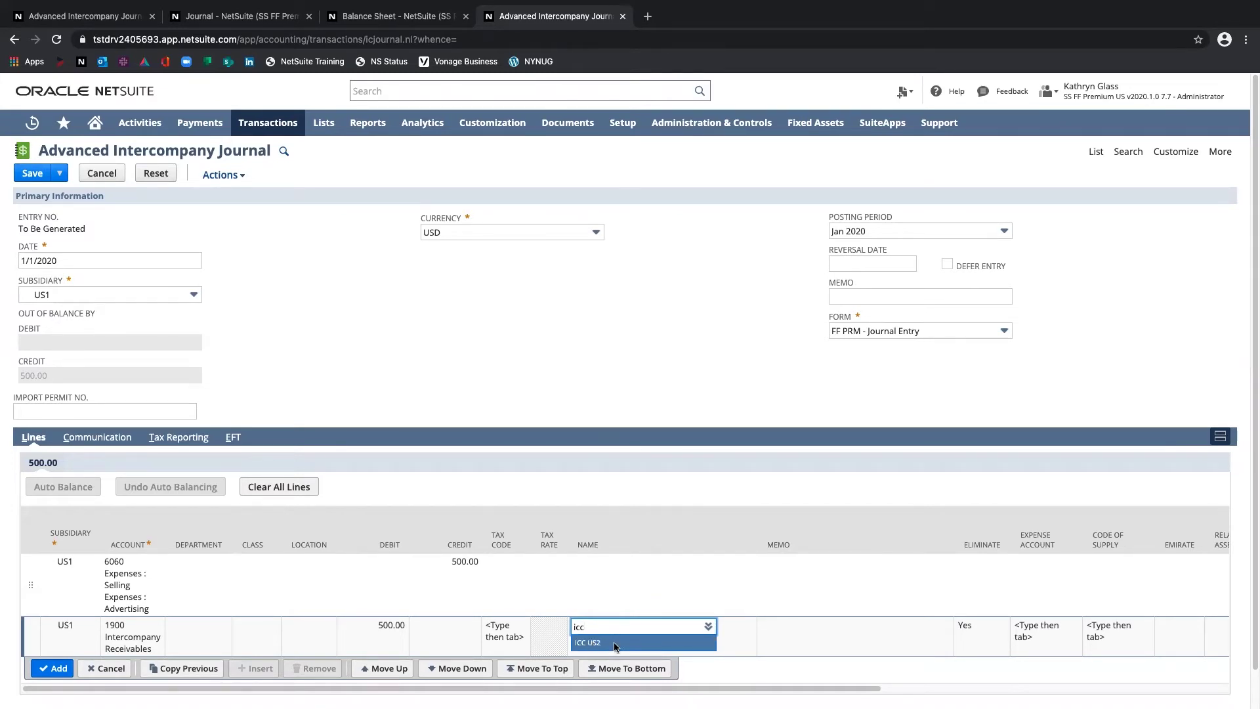
click(599, 645)
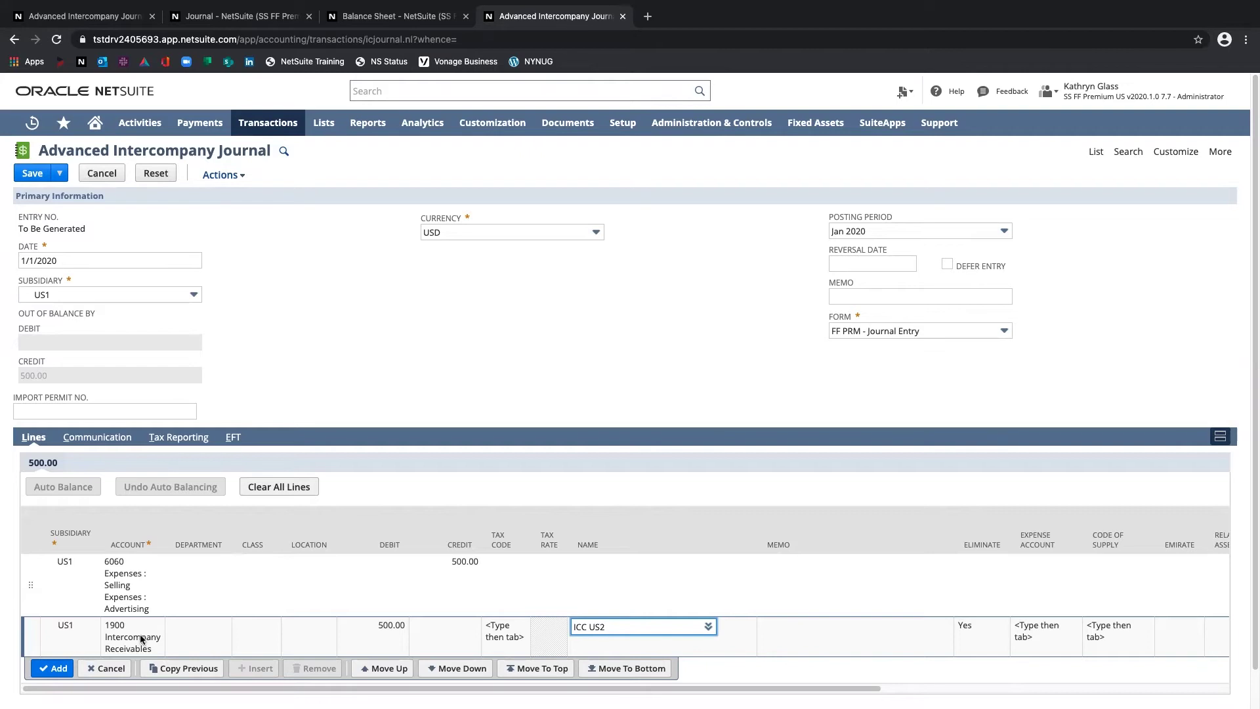
click(57, 668)
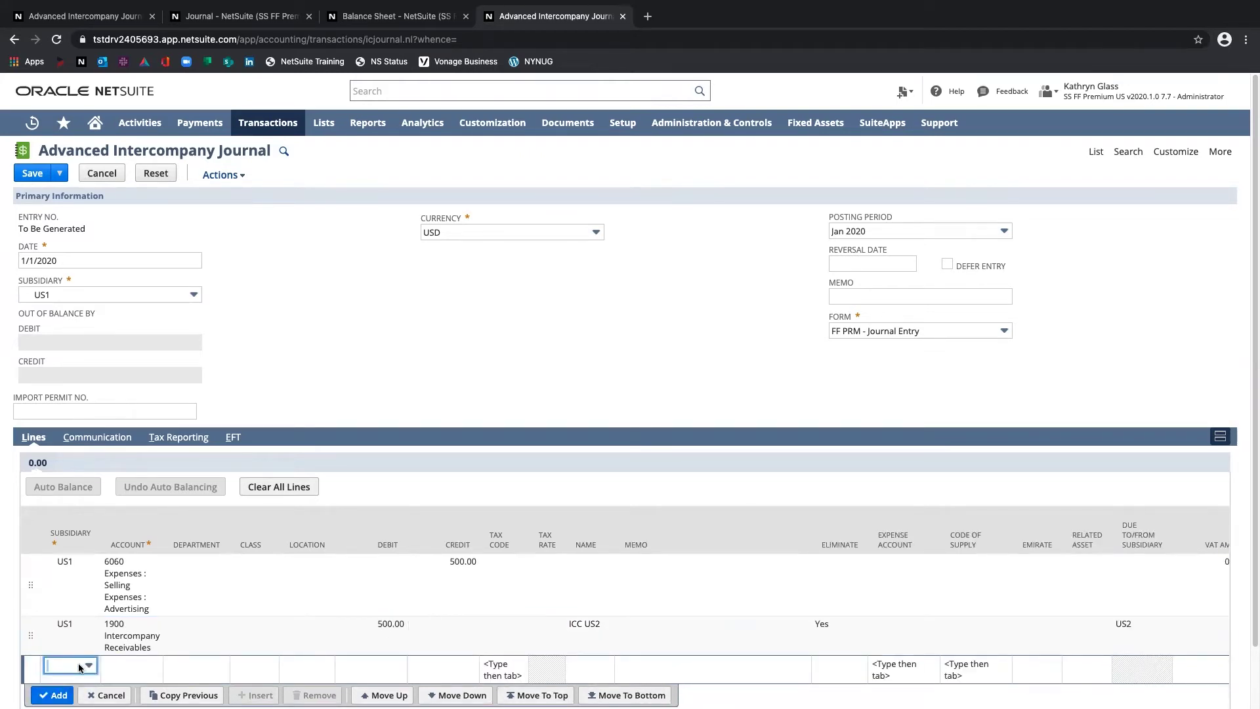
Start the third journal line with subsidiary US2 and account 2900 Accounts Payable : Intercompany Payables.
click(79, 667)
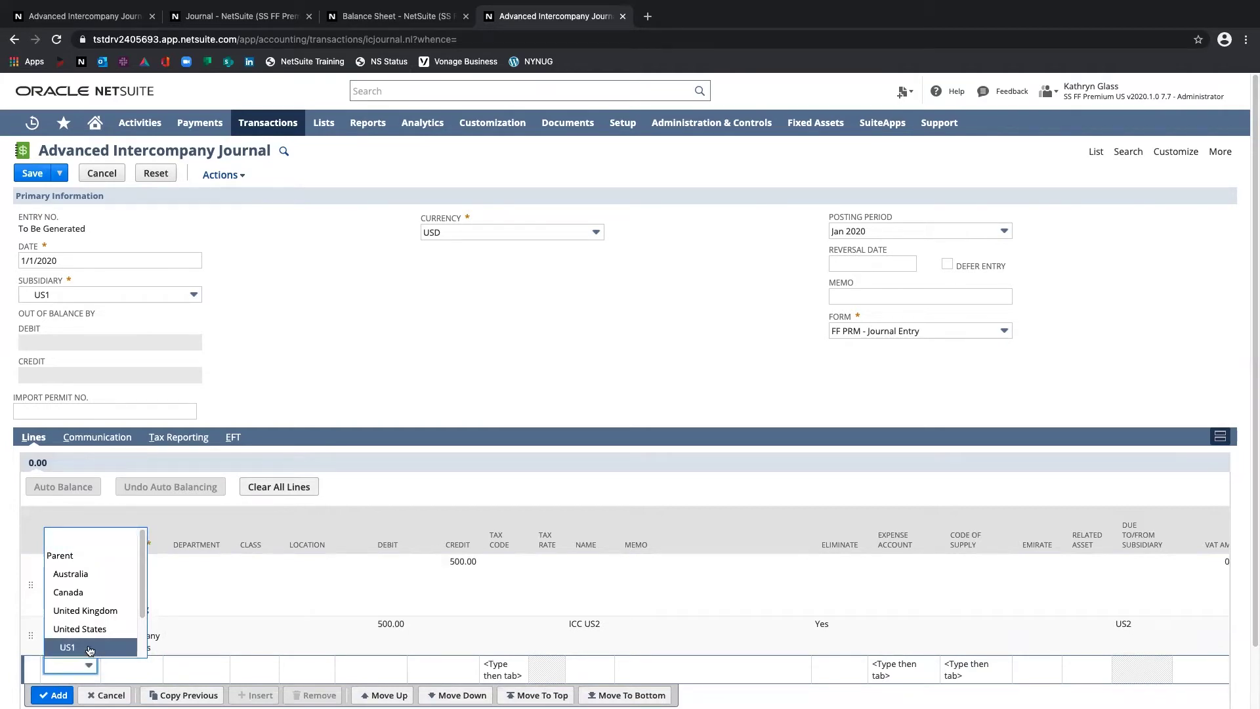
scroll(75, 650, down, 1)
click(75, 646)
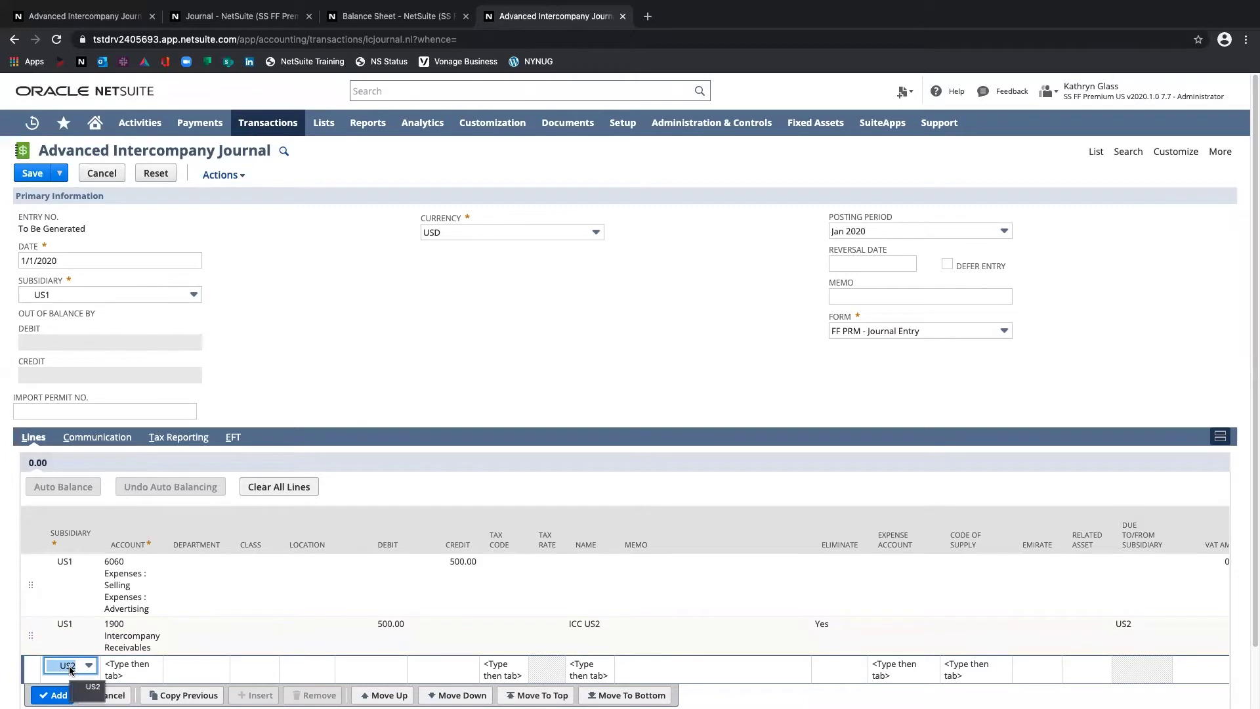
key(Tab)
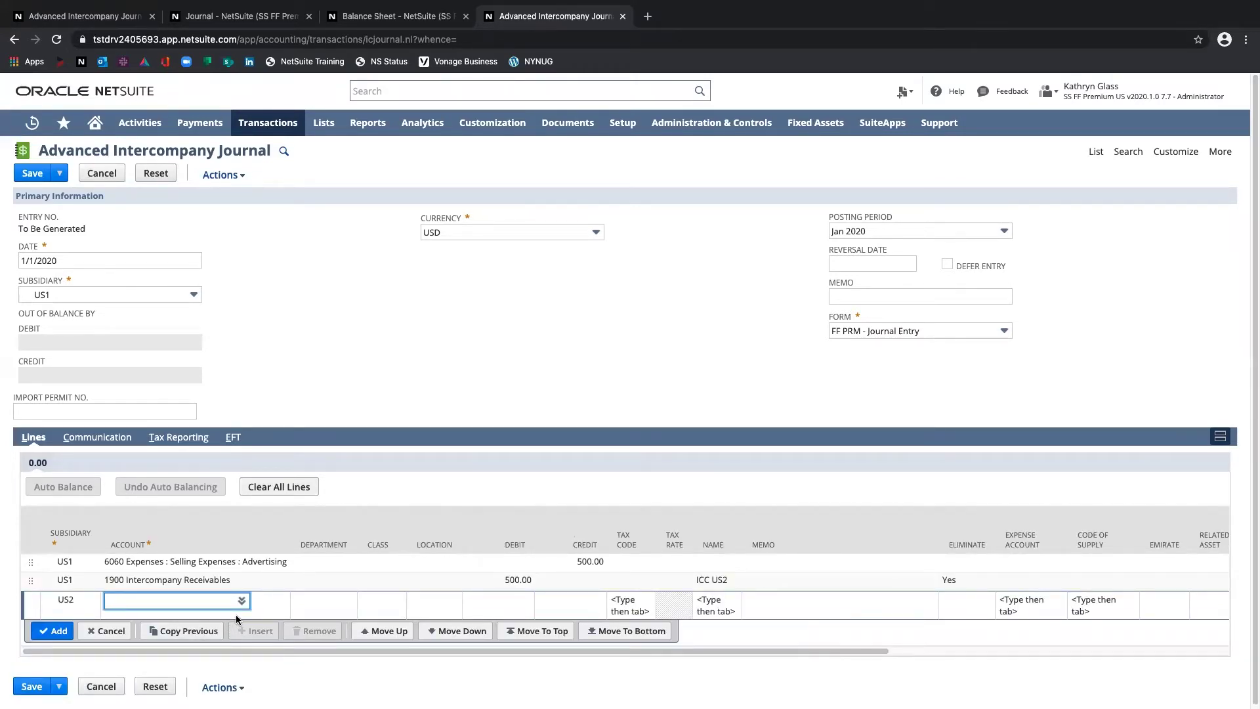
text(2900)
key(Return)
Give the 2900 Intercompany Payables line a credit of 500.00 and add it to the journal.
key(Tab)
key(Tab)
key(Tab)
key(Tab)
key(Tab)
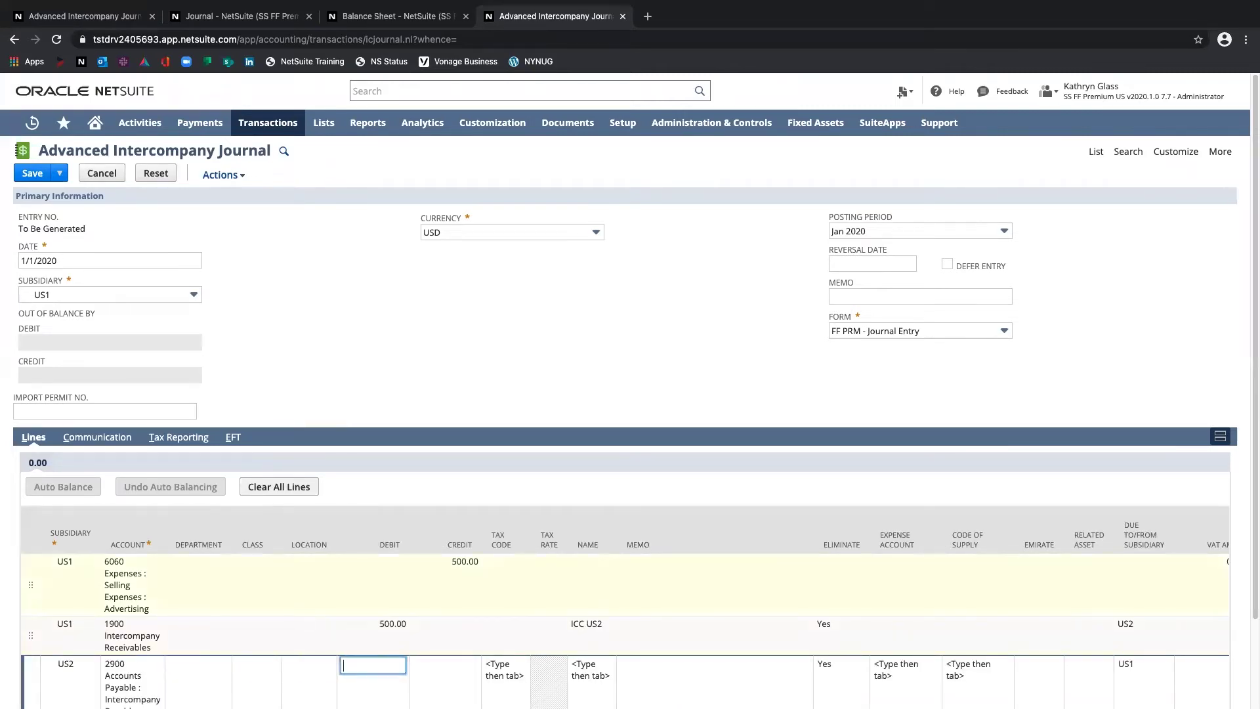
text(500.00)
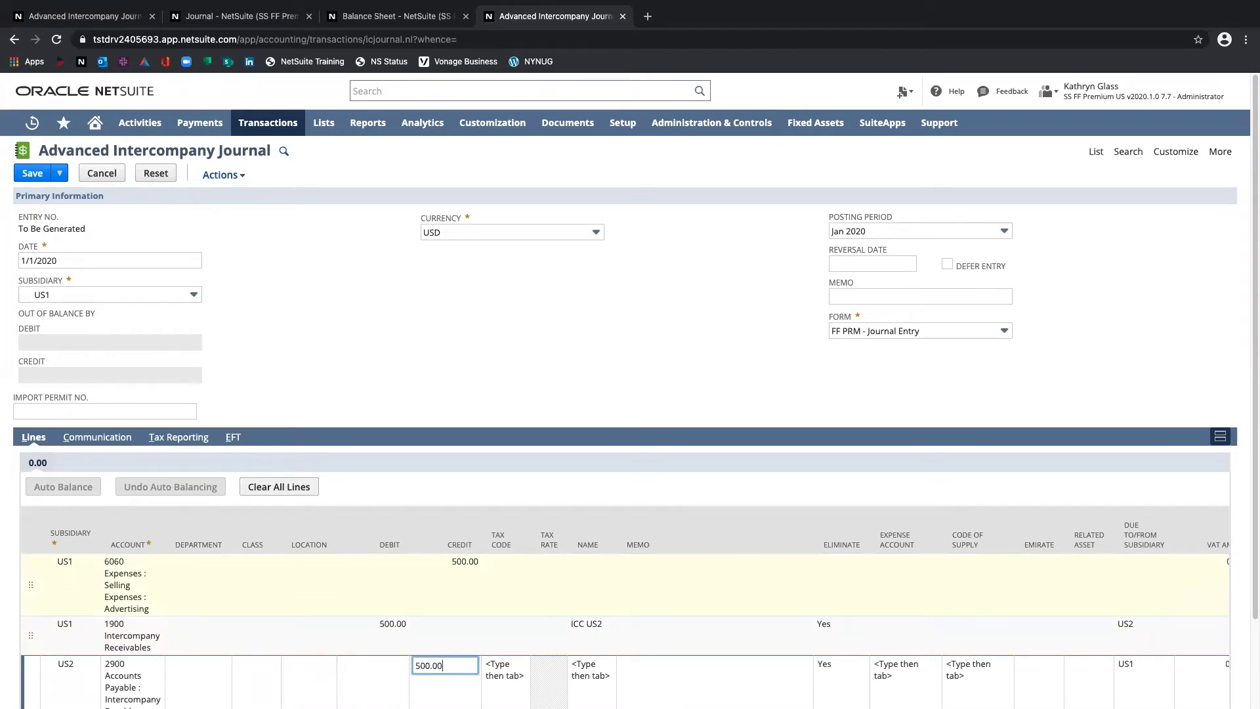
key(Return)
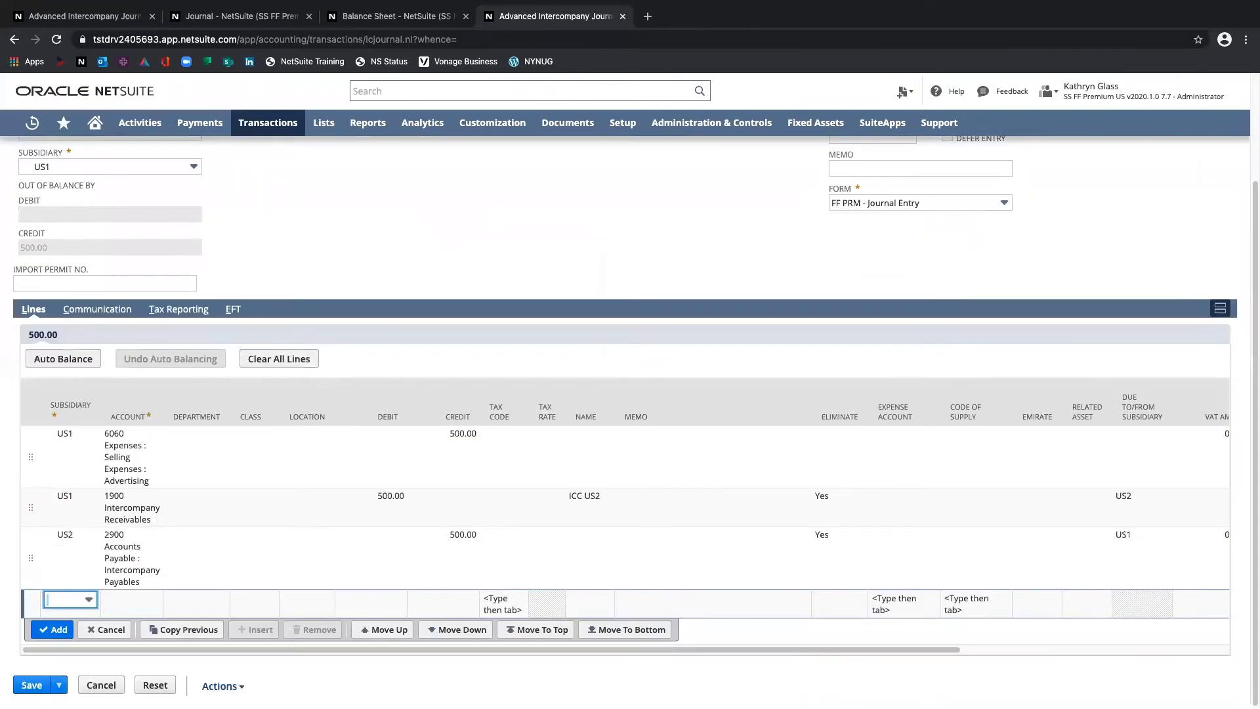
Set the name on the US2 2900 Intercompany Payables line to ICV US1 and confirm the line.
click(625, 543)
click(598, 543)
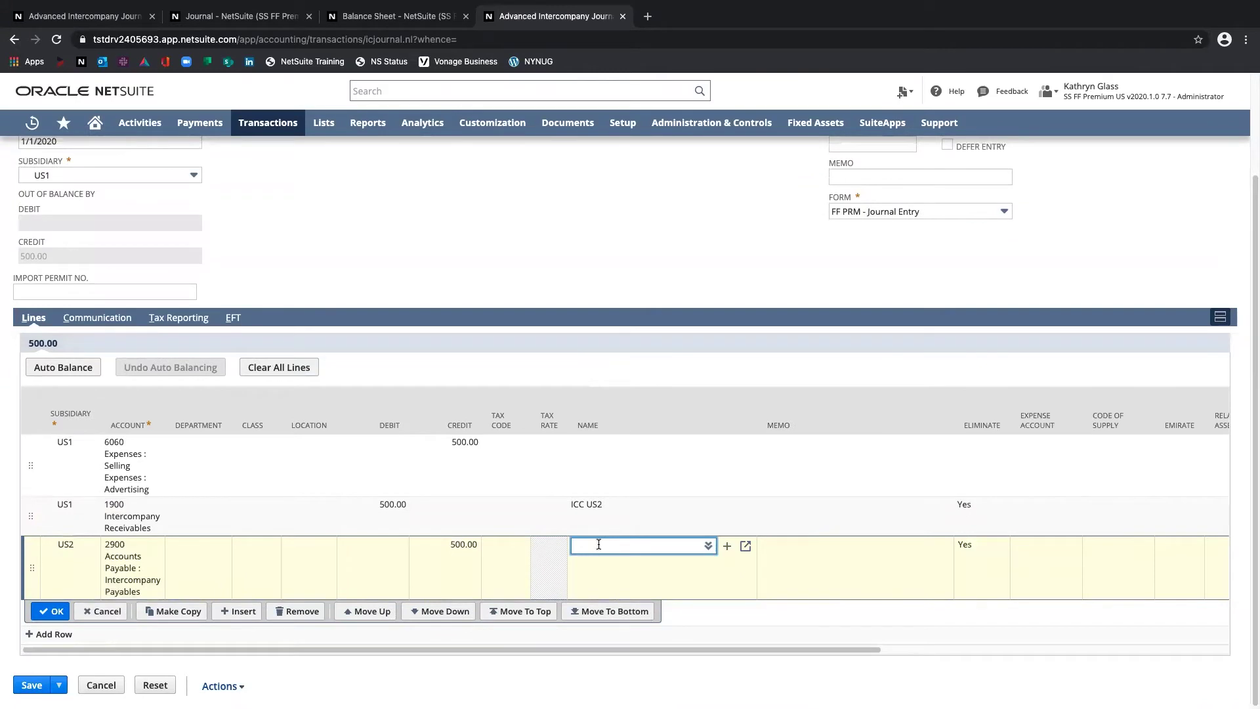
text(icv)
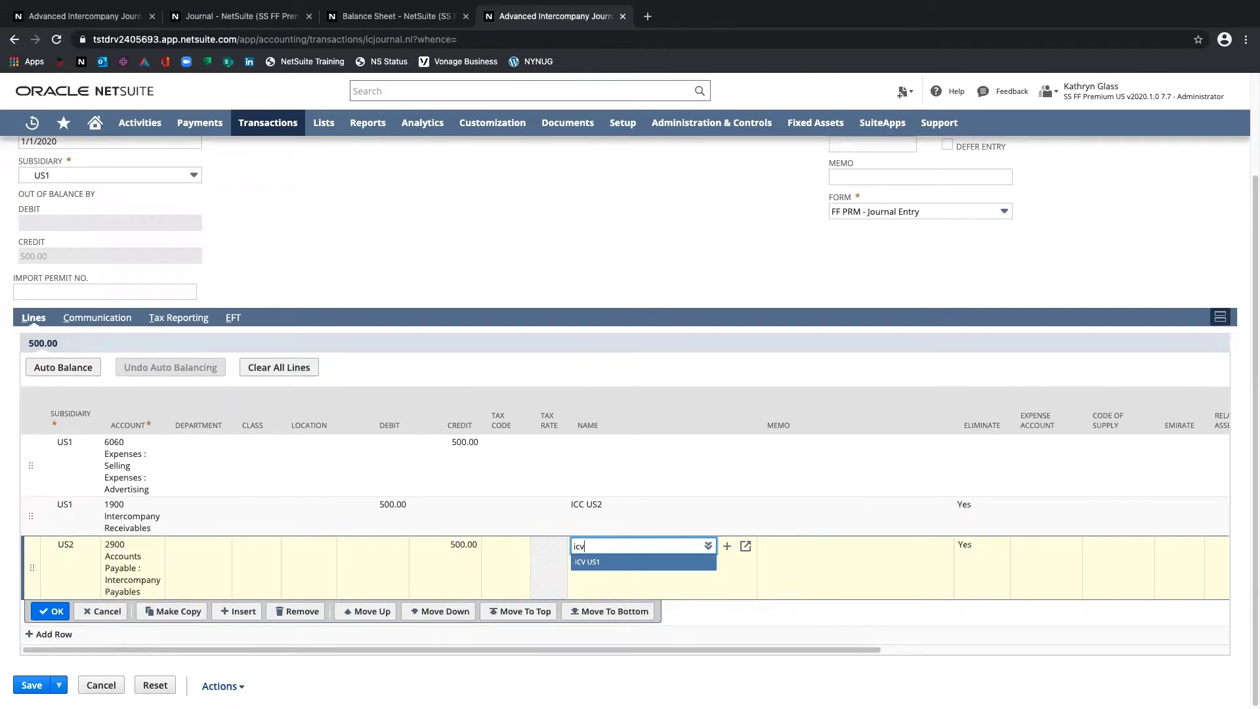
key(Return)
key(Return)
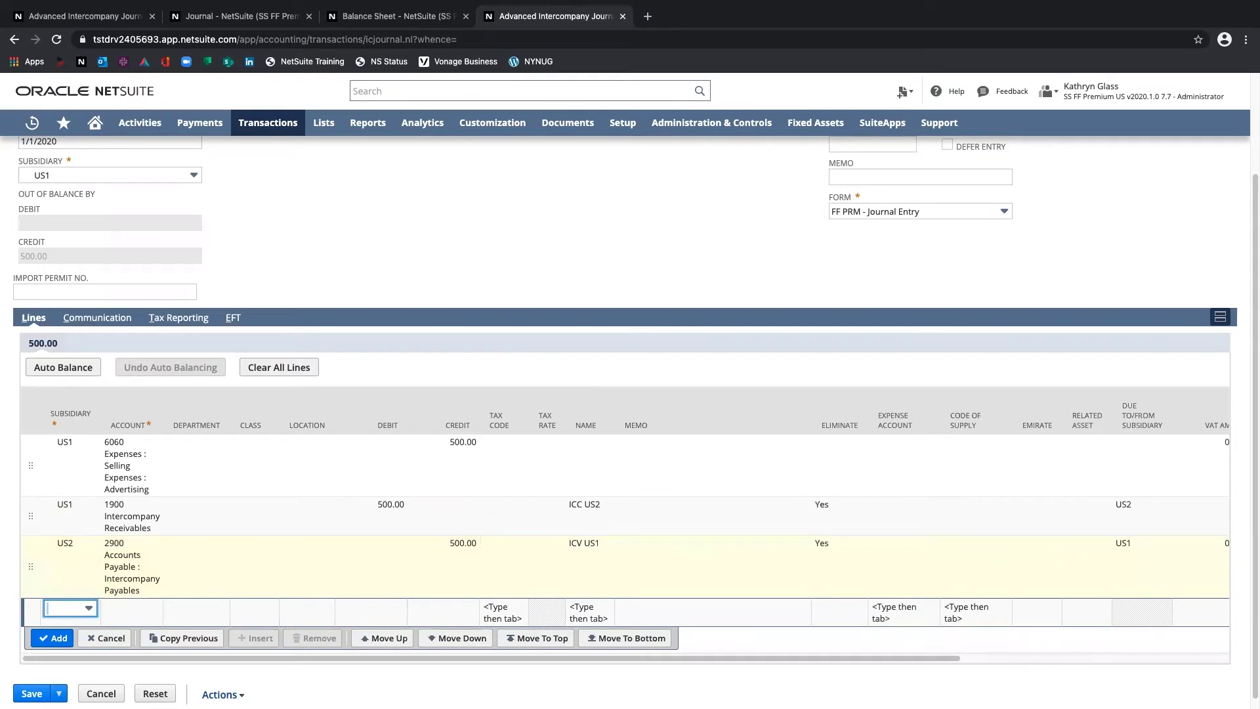
Add a fourth line with subsidiary US2, account 6060 Expenses : Selling Expenses : Advertising and a debit of 500.00.
key(Tab)
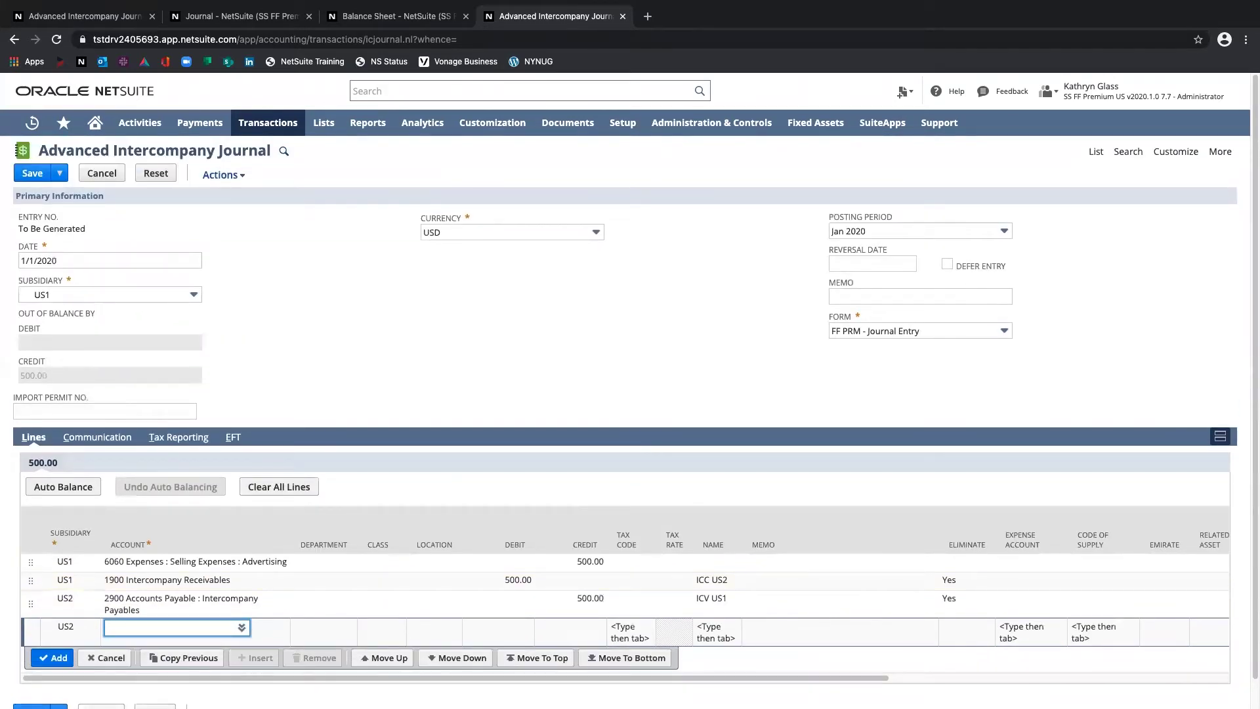
text(6060)
key(Tab)
key(Tab)
key(Tab)
key(Tab)
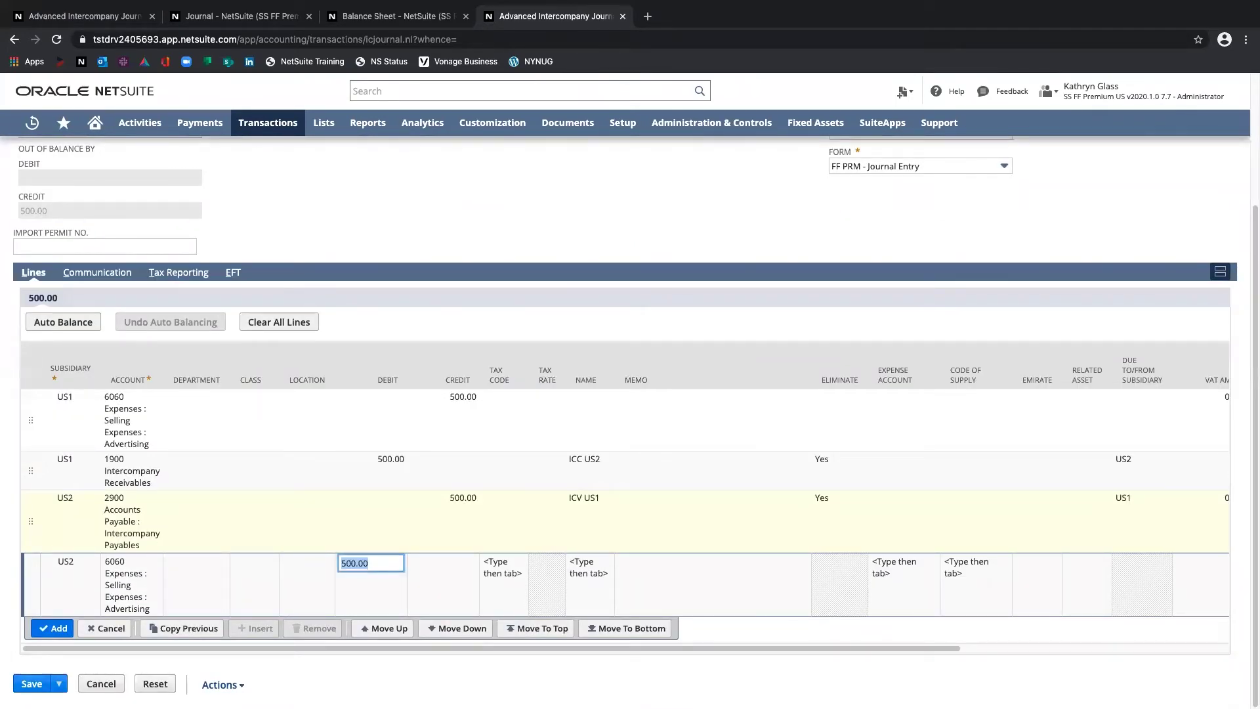
key(Return)
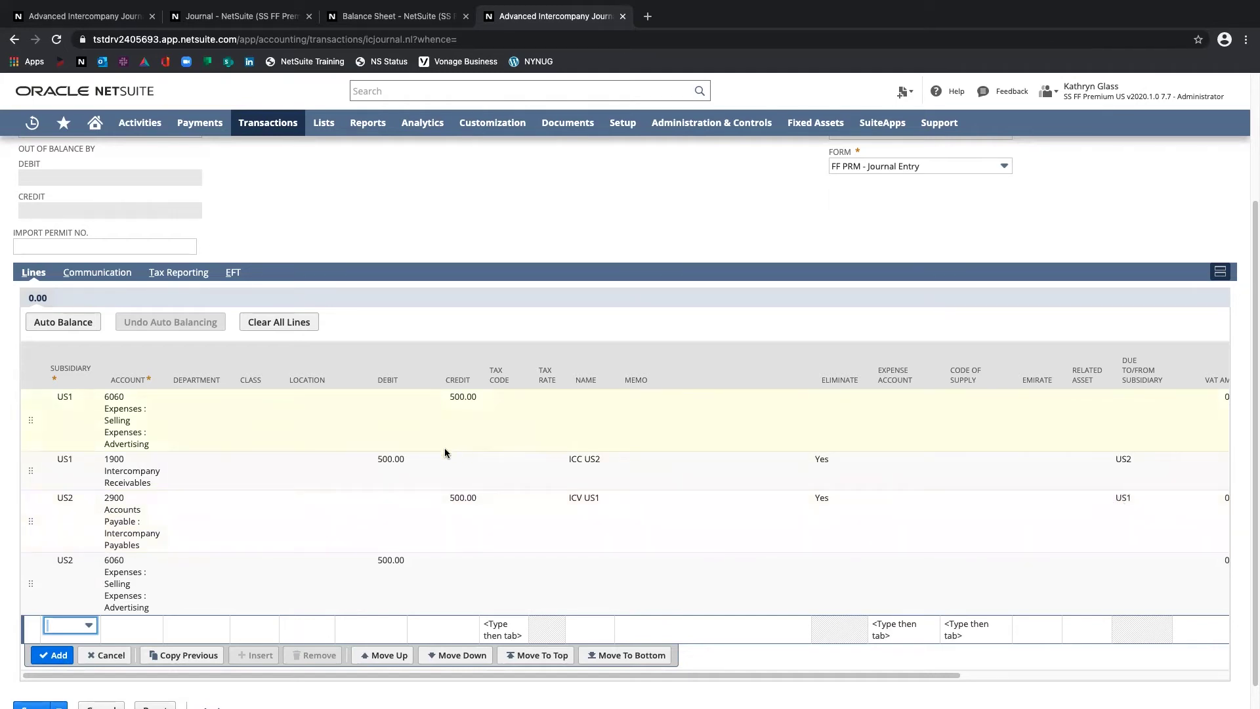
Save the intercompany journal and check its date and posting period on the saved record.
scroll(466, 492, up, 3)
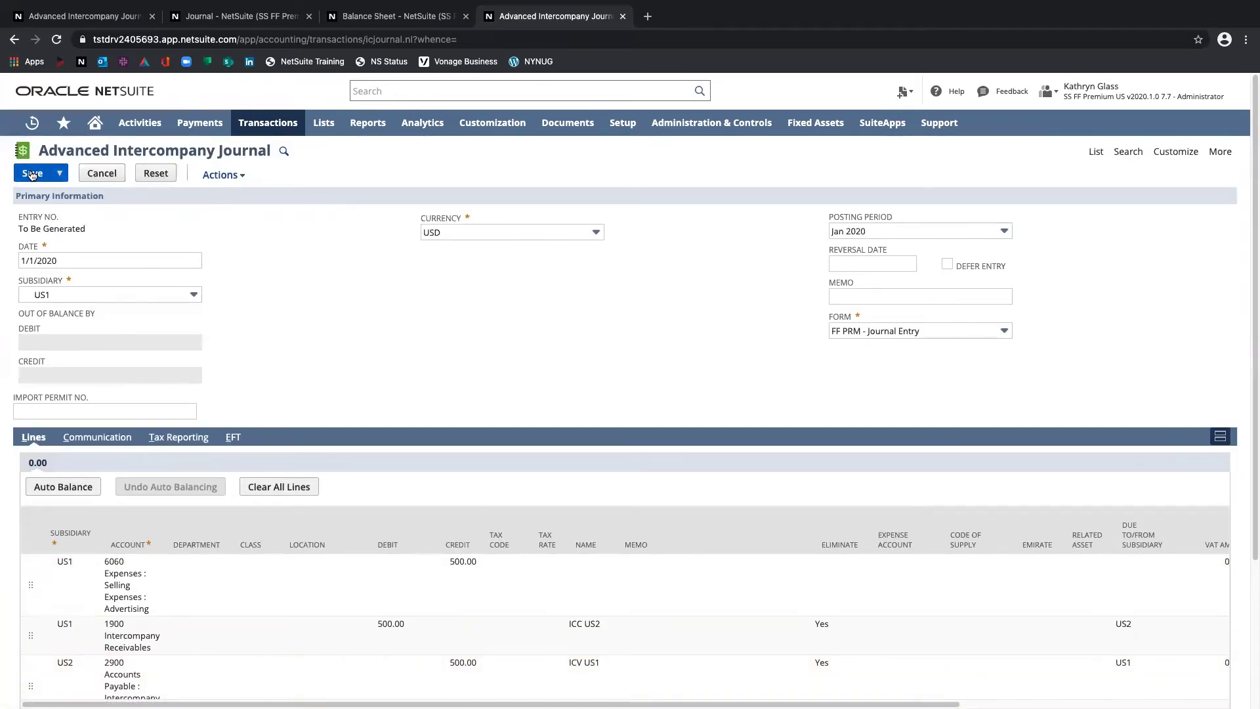
click(32, 175)
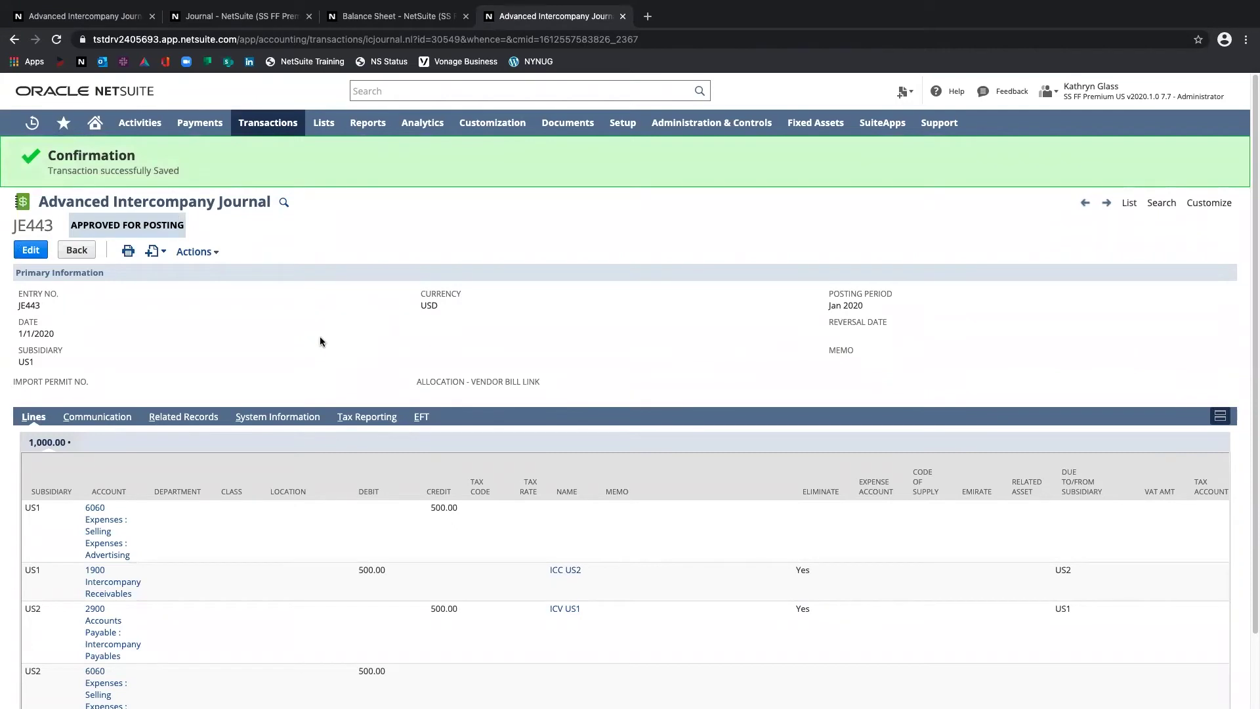
scroll(320, 342, down, 2)
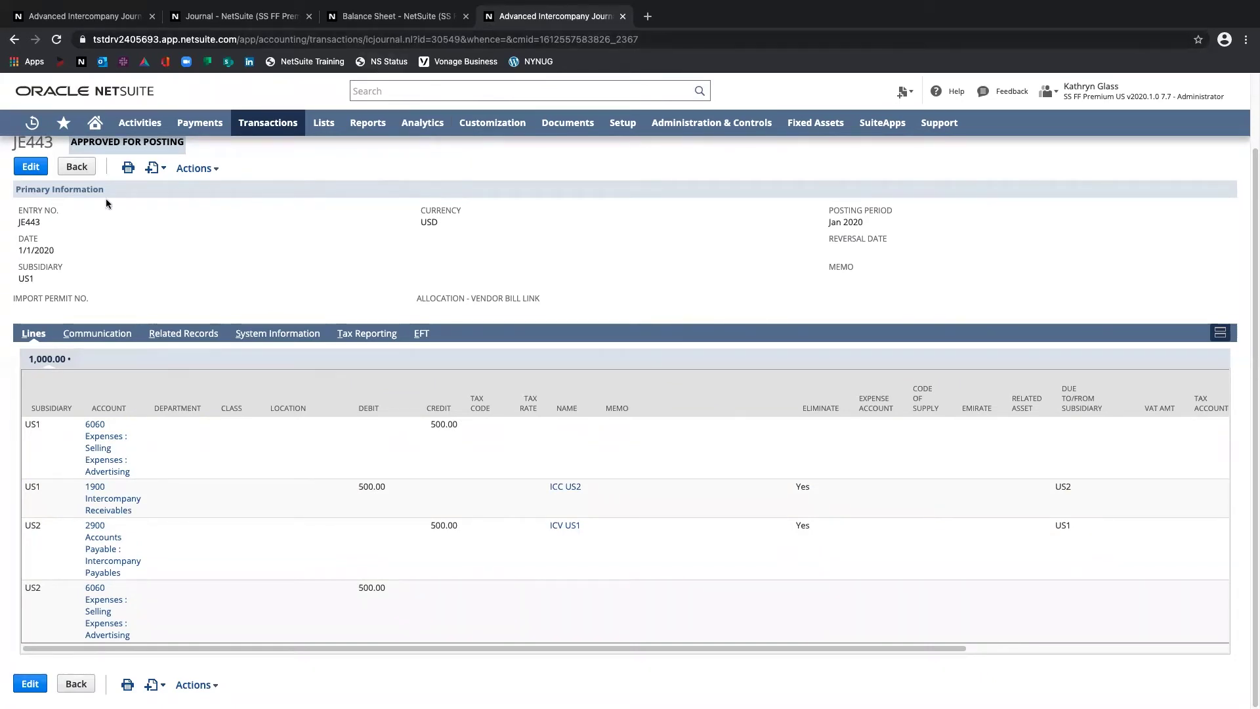
double_click(36, 254)
click(620, 260)
triple_click(836, 224)
click(676, 235)
Switch to the already open Balance Sheet report and refresh it to include the new journal.
mouse_move(378, 123)
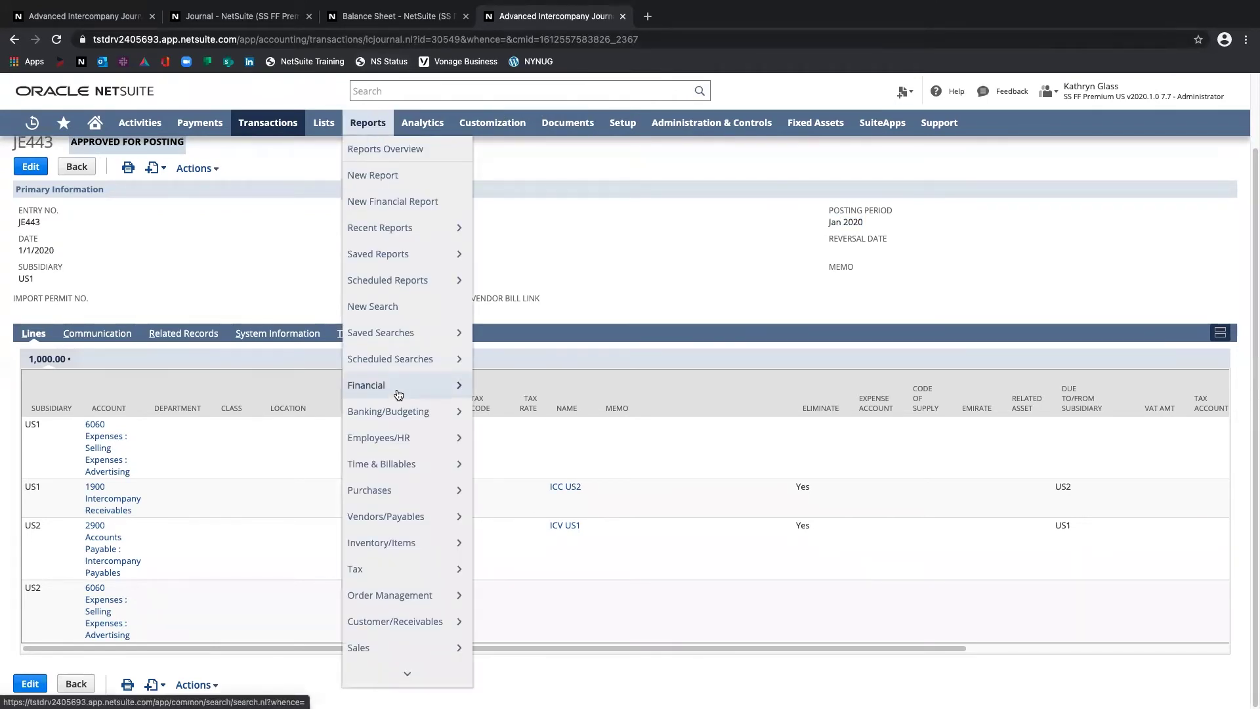
mouse_move(399, 387)
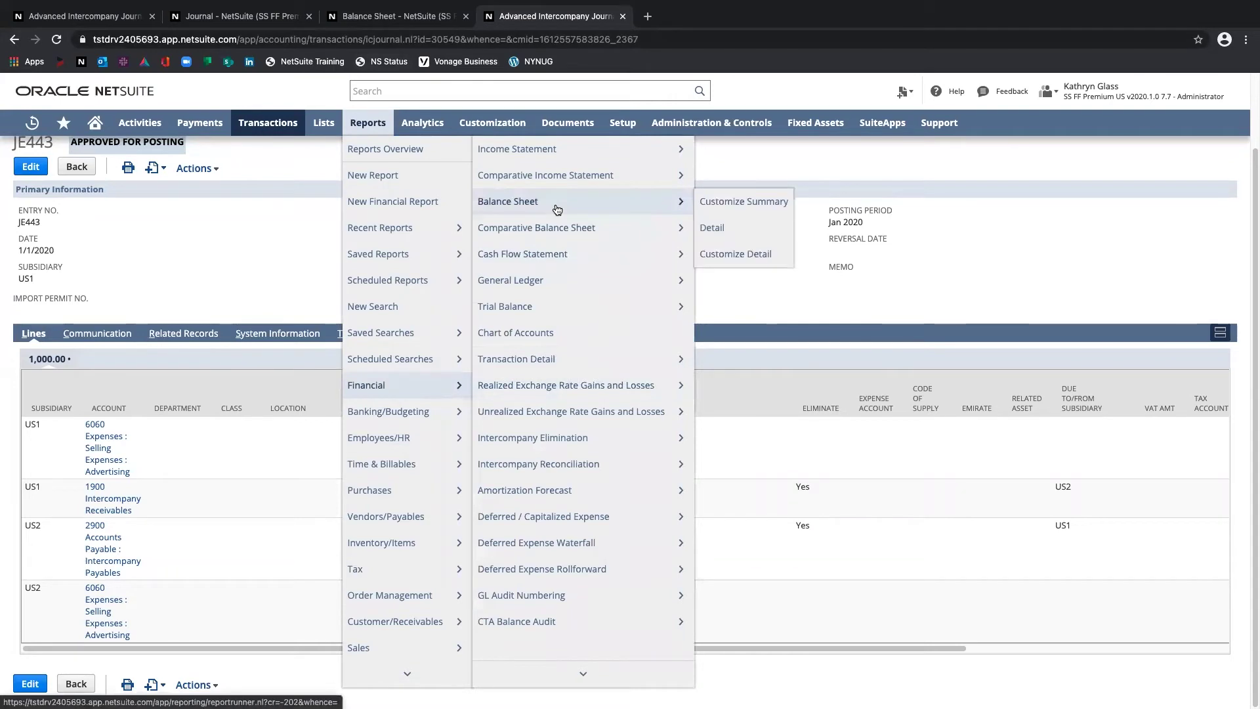
click(383, 15)
click(41, 691)
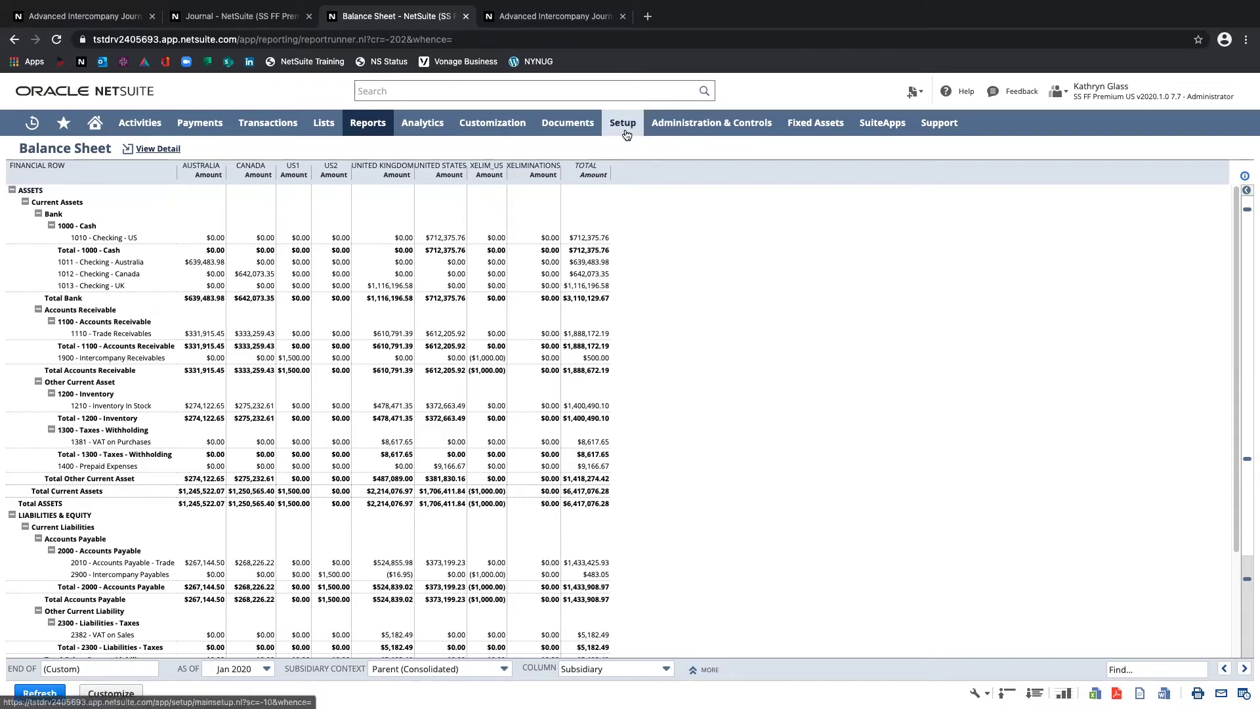
Open Manage Accounting Periods in a separate browser tab and switch to it.
mouse_move(624, 128)
mouse_move(653, 204)
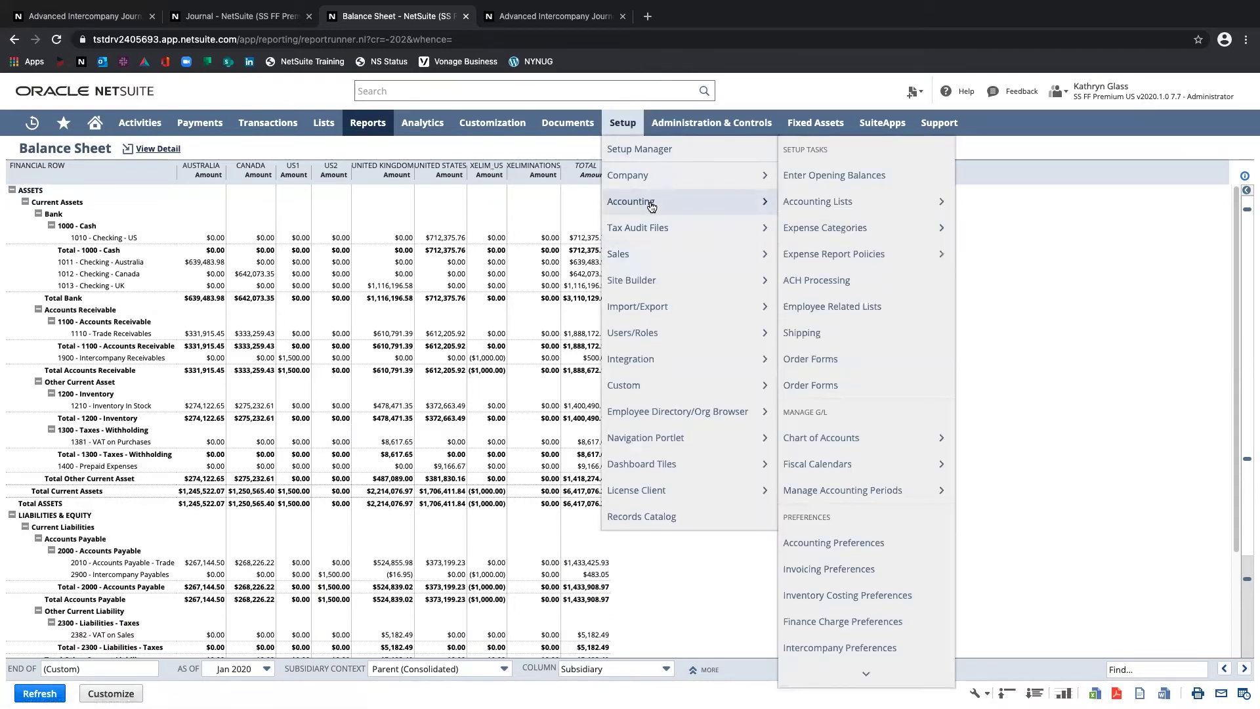
right_click(856, 494)
click(883, 498)
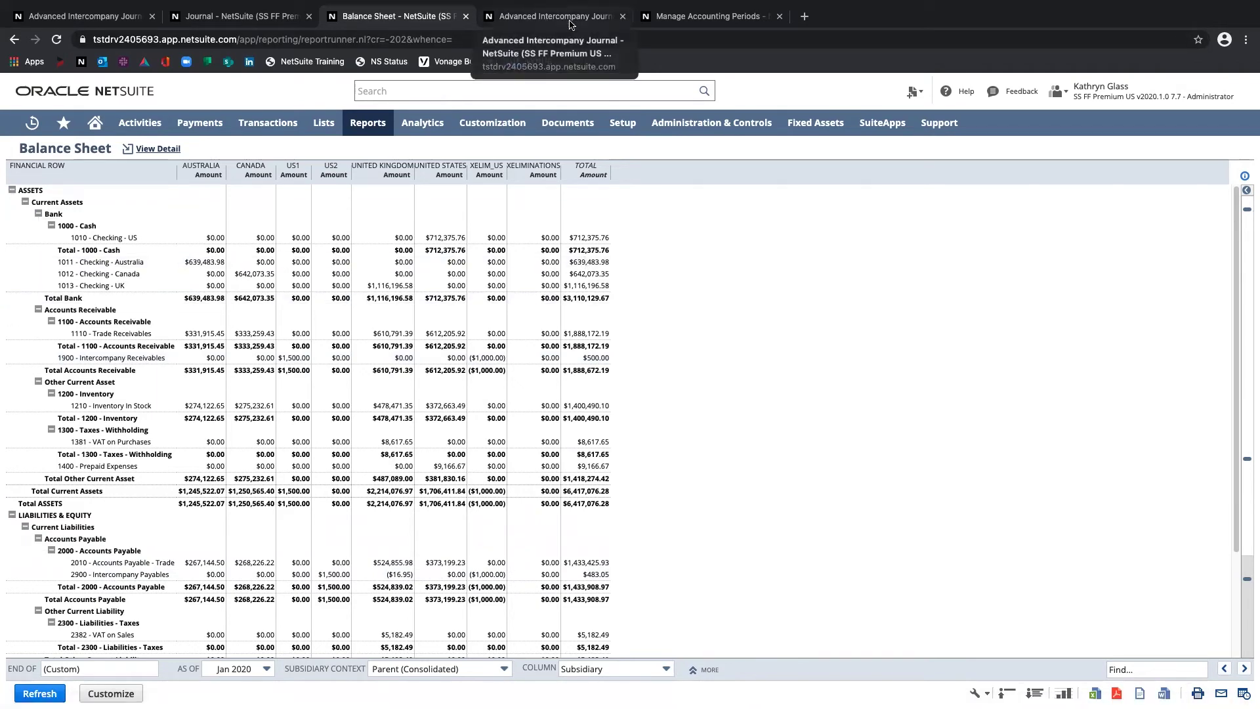
click(673, 20)
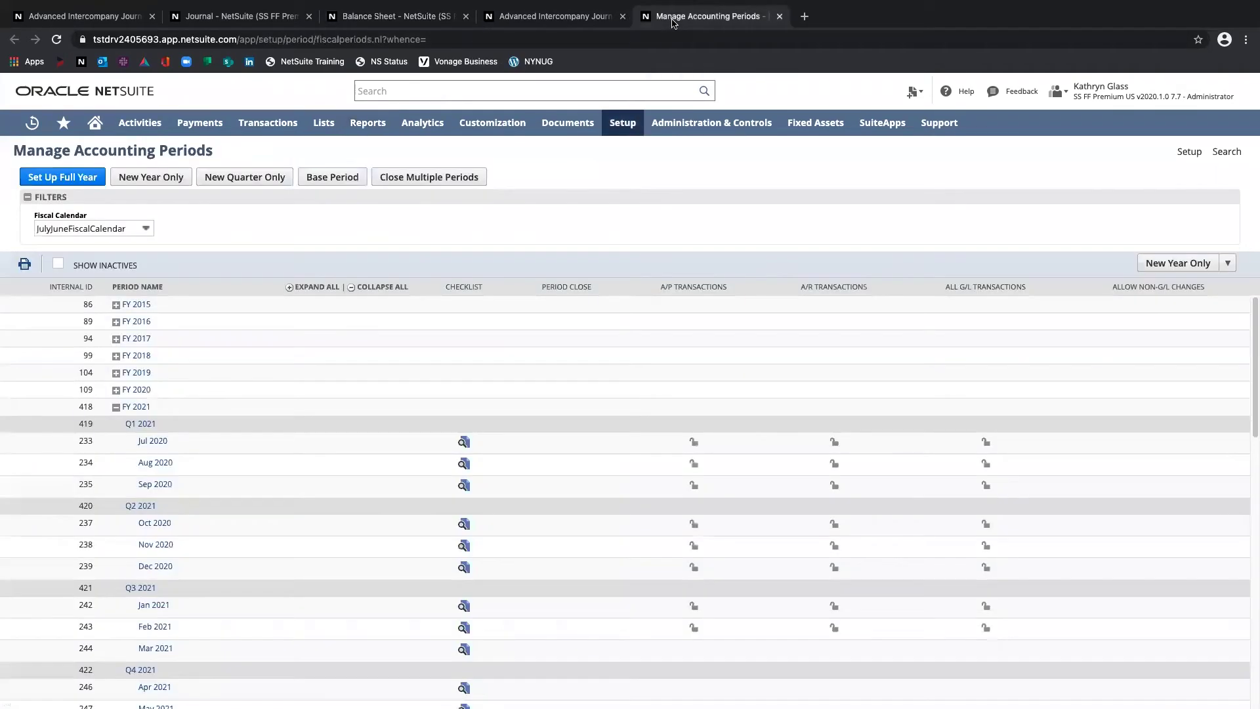
Expand FY 2020 in the accounting periods and open the period close checklist for Jan 2020.
scroll(220, 502, down, 2)
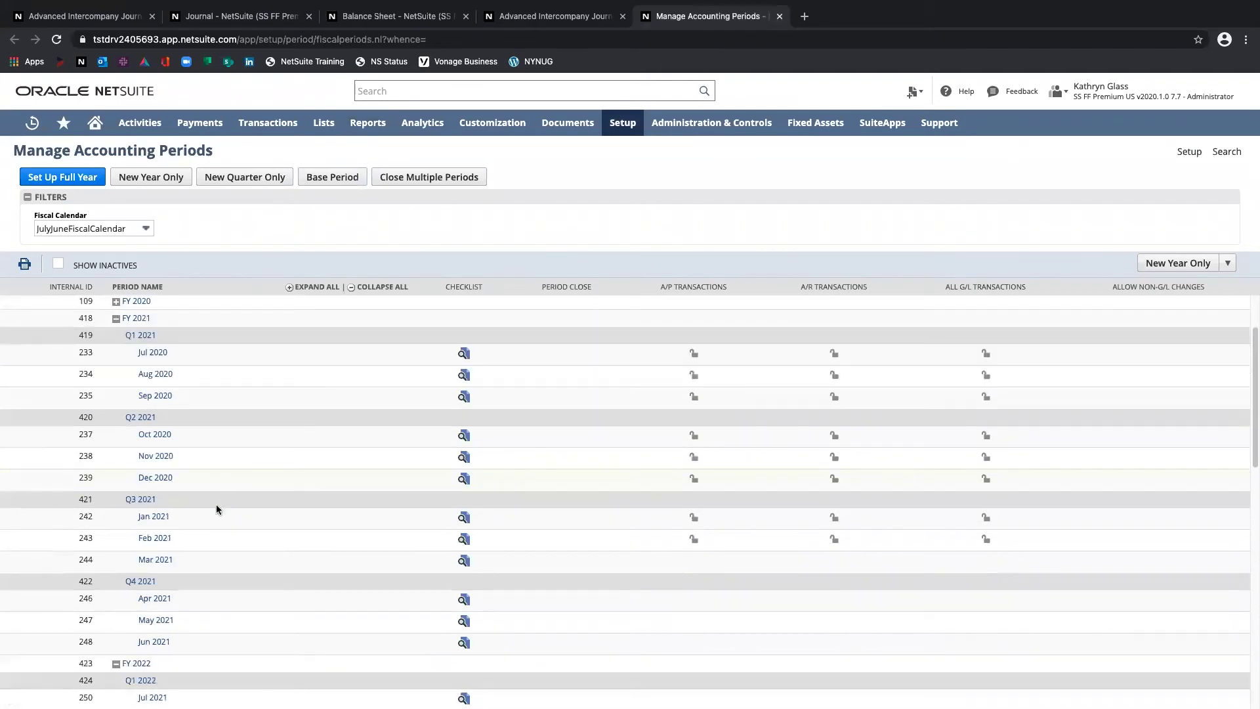
scroll(212, 355, up, 2)
click(116, 386)
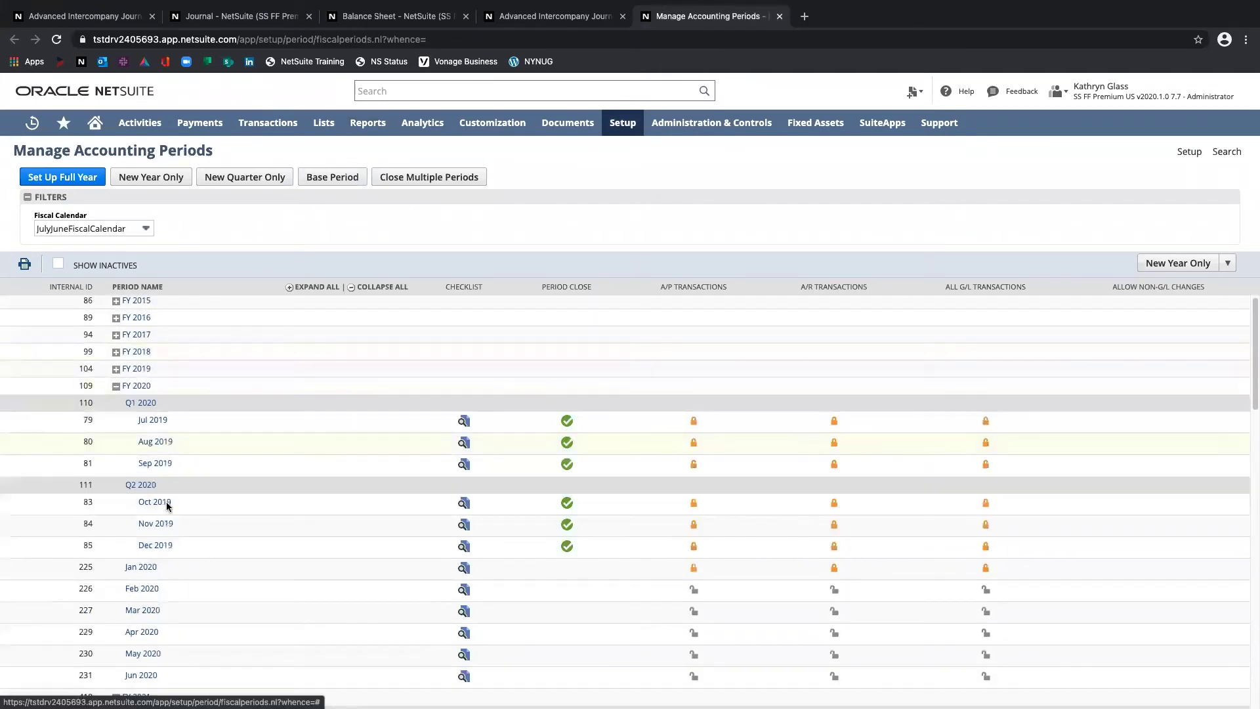
click(464, 569)
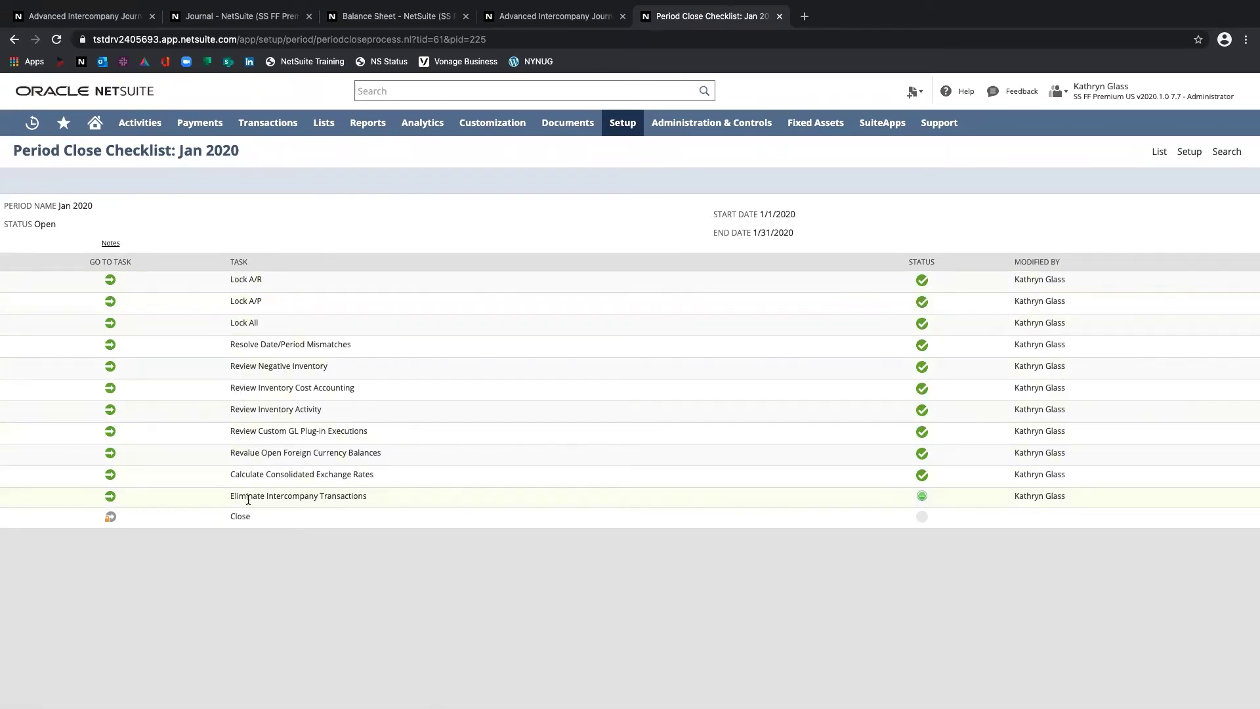
Run the intercompany elimination from the Jan 2020 Eliminate Intercompany Transactions task, leaving class, department, location and memo blank.
click(110, 499)
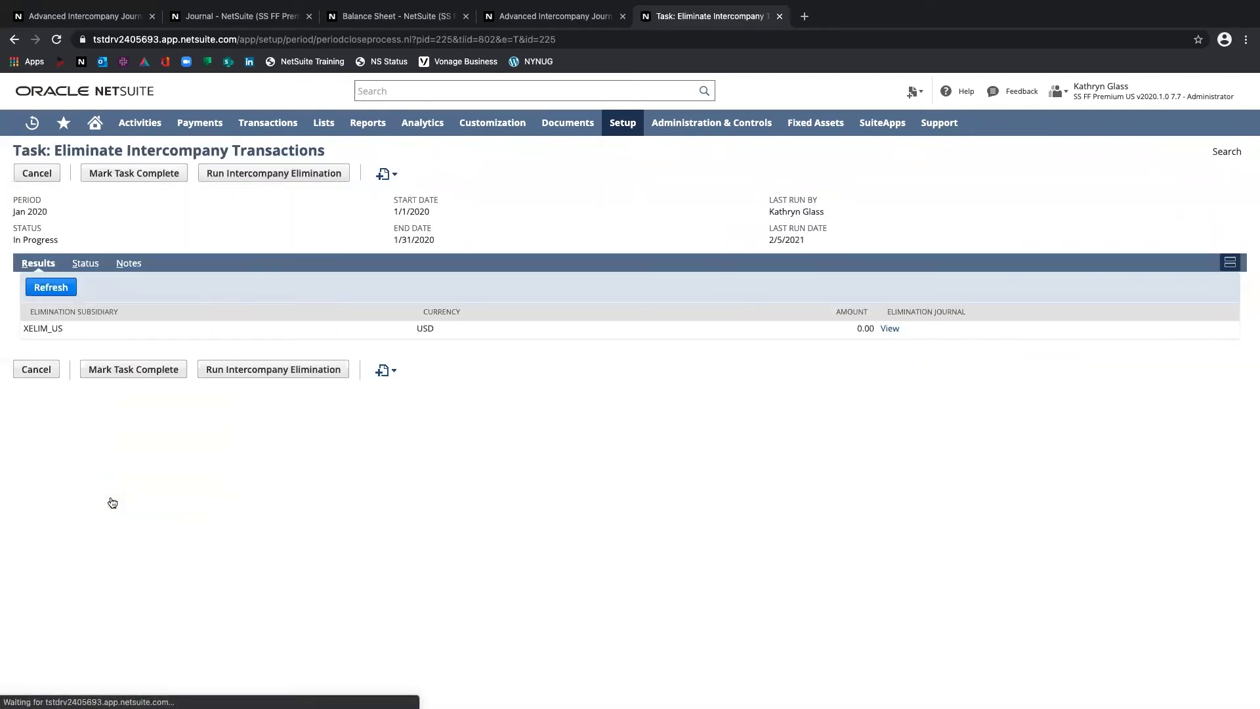
click(259, 178)
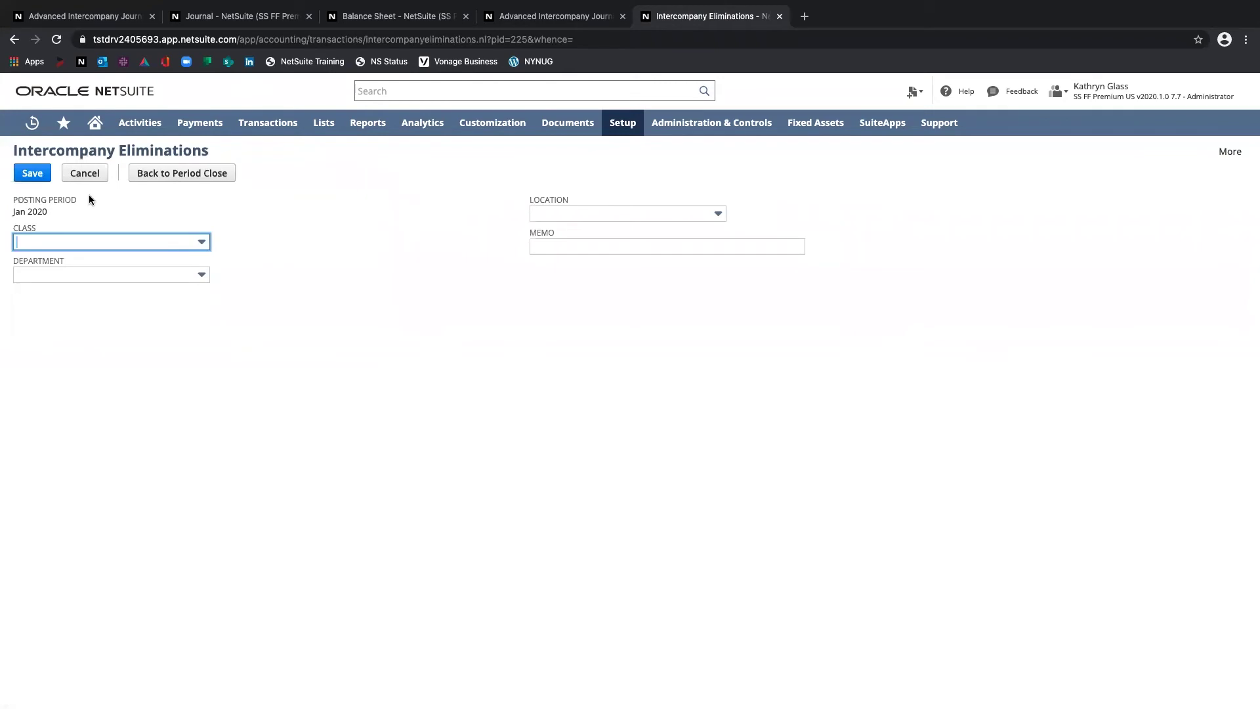
click(29, 174)
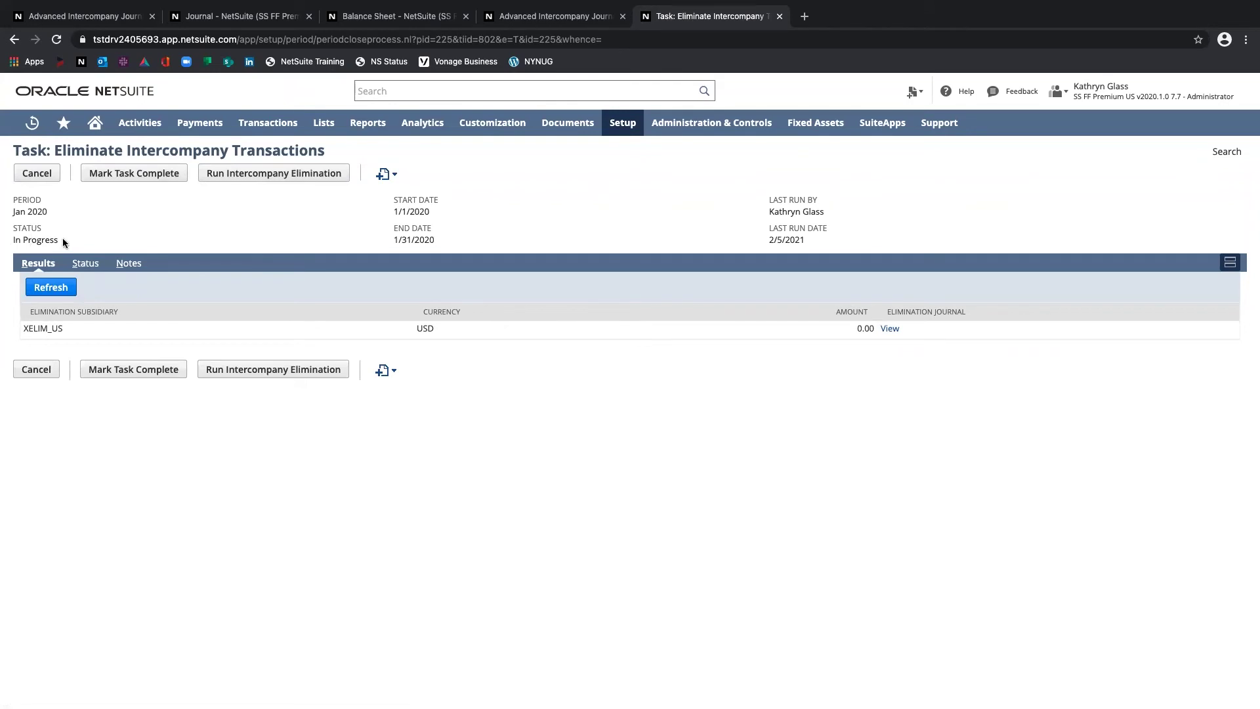
Refresh the elimination task's submission status and open the processed records of the newest submission.
click(81, 264)
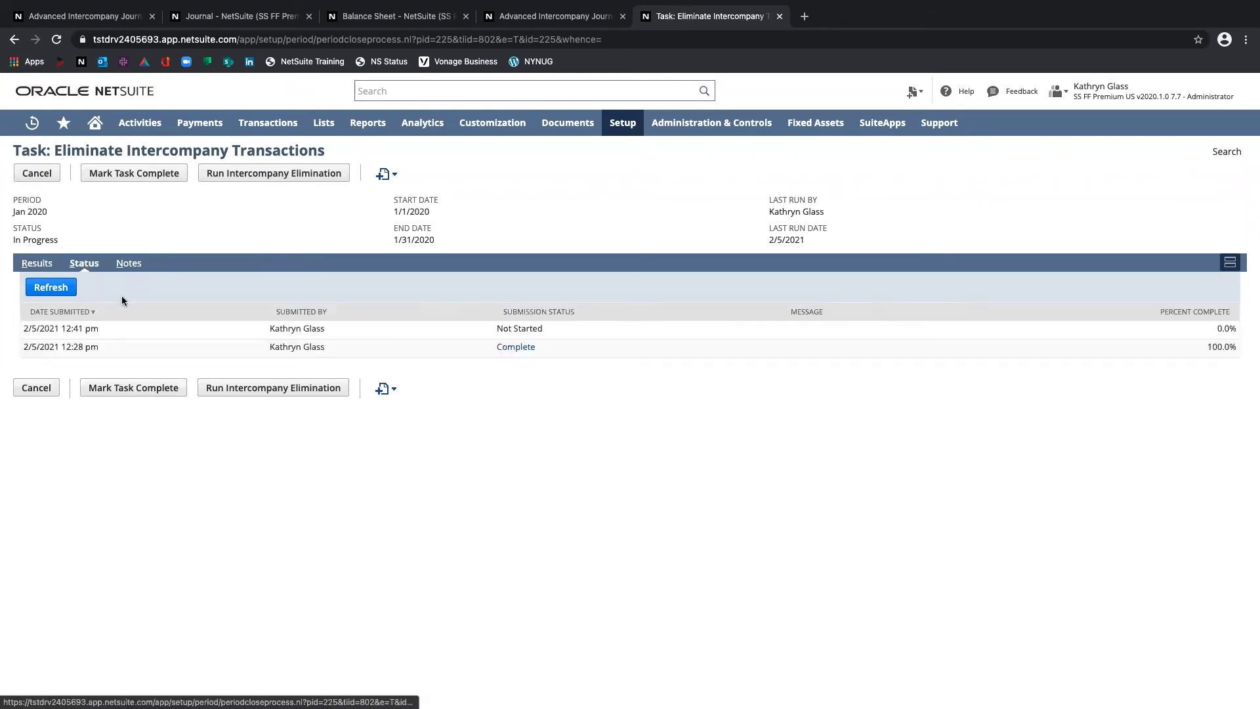
click(44, 289)
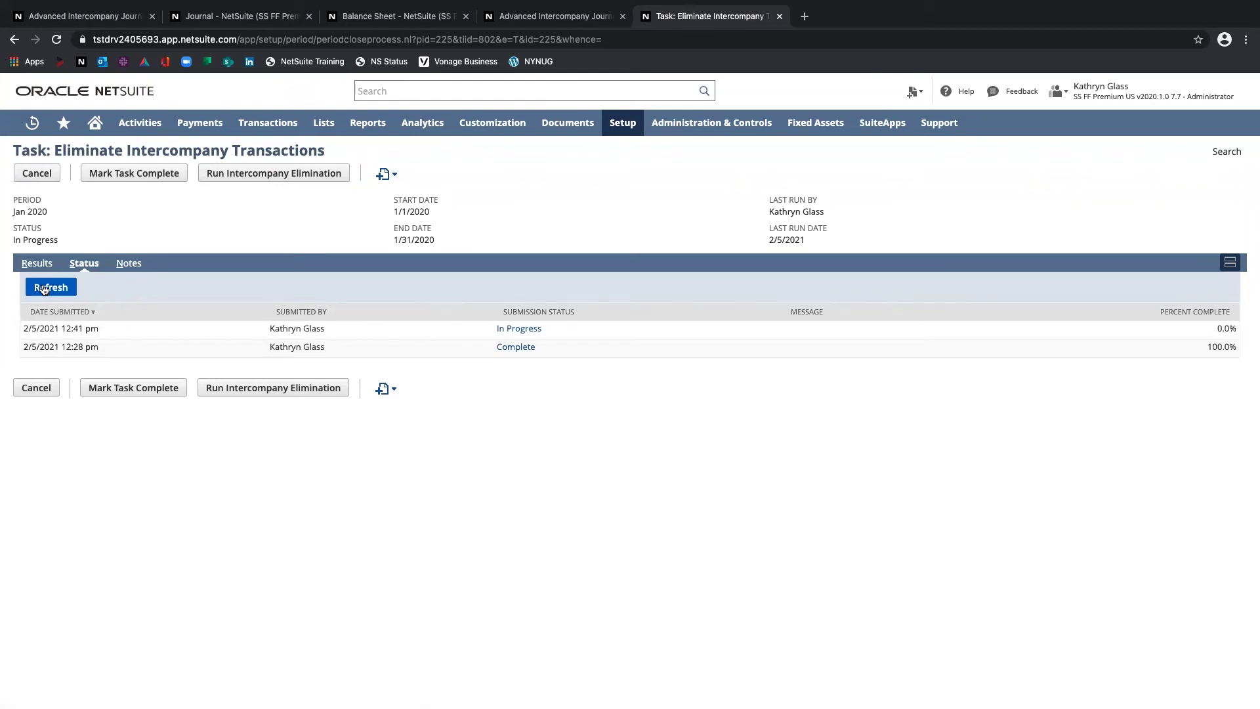
click(44, 288)
click(518, 329)
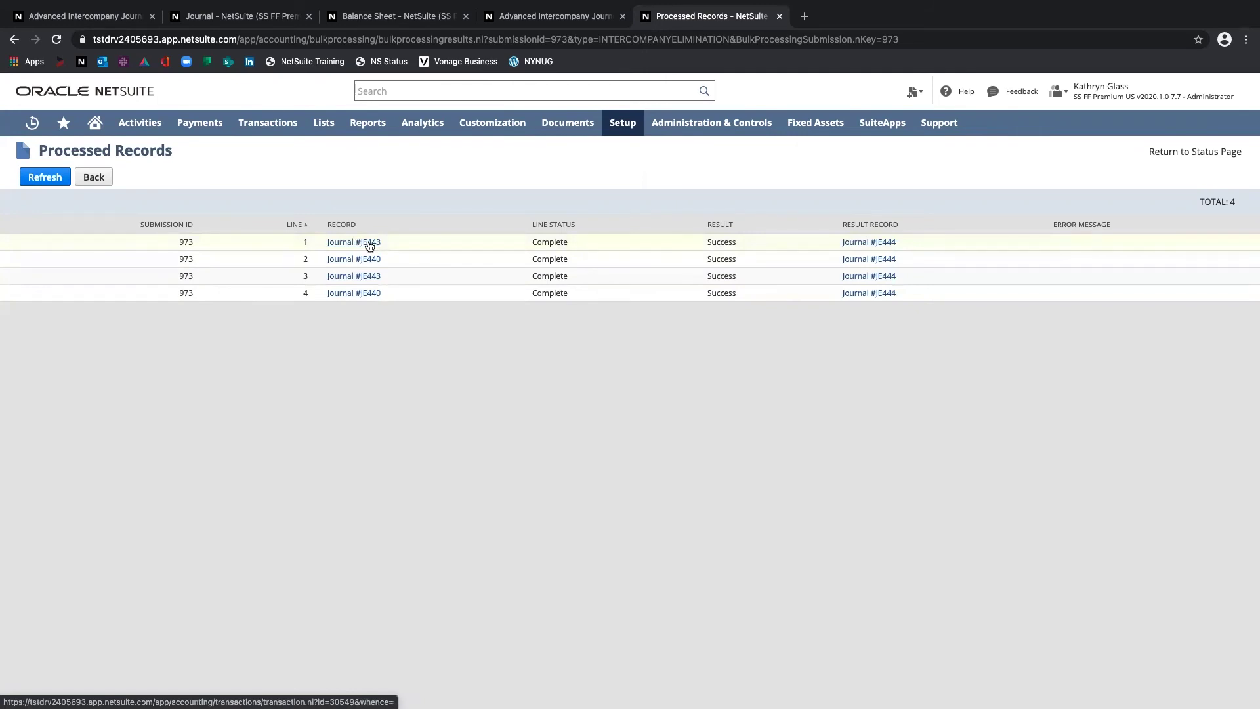
Open the result record Journal #JE444 in a separate browser tab and switch to it.
right_click(868, 241)
click(915, 248)
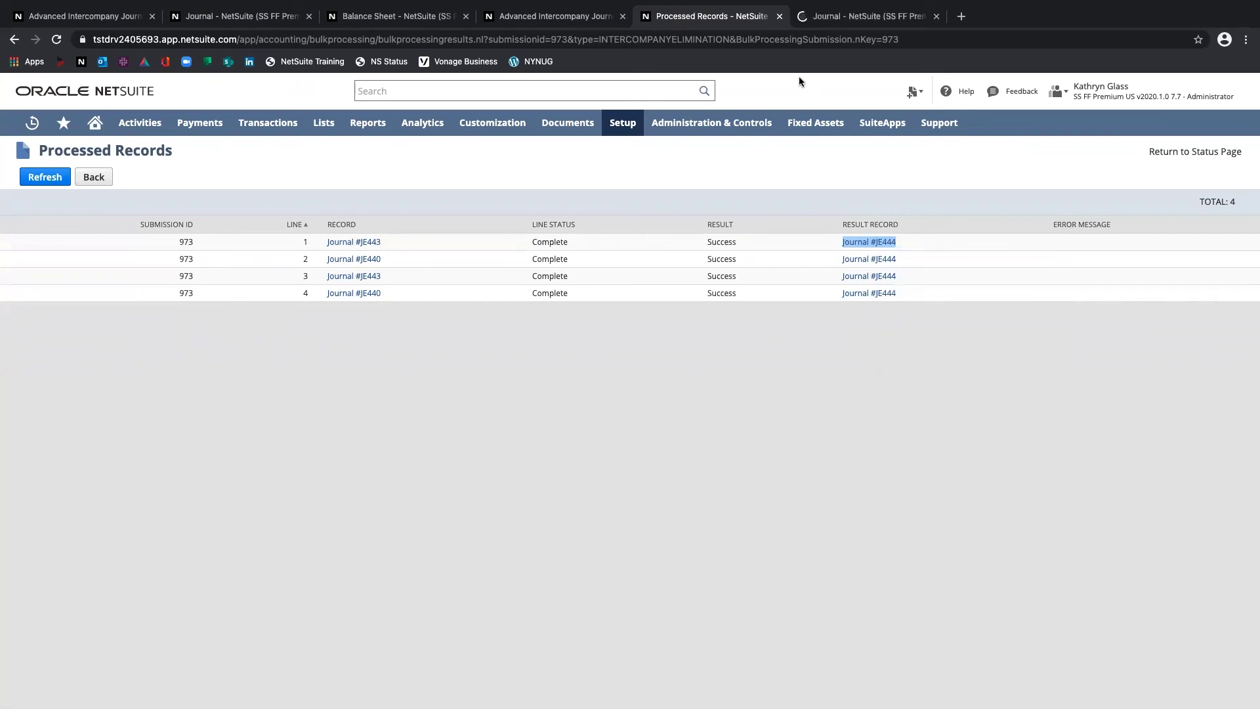
click(823, 19)
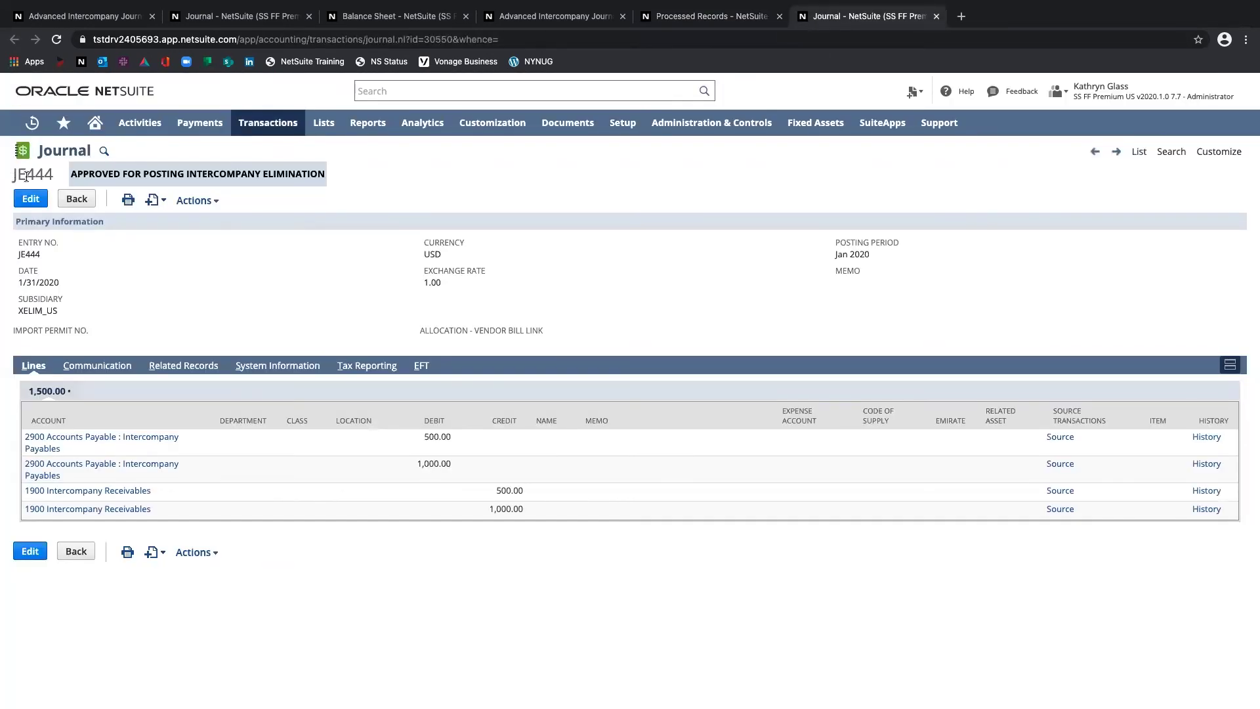
Examine the elimination journal's approval status, subsidiary and lines, and return to the processed records list.
drag(72, 175, 320, 186)
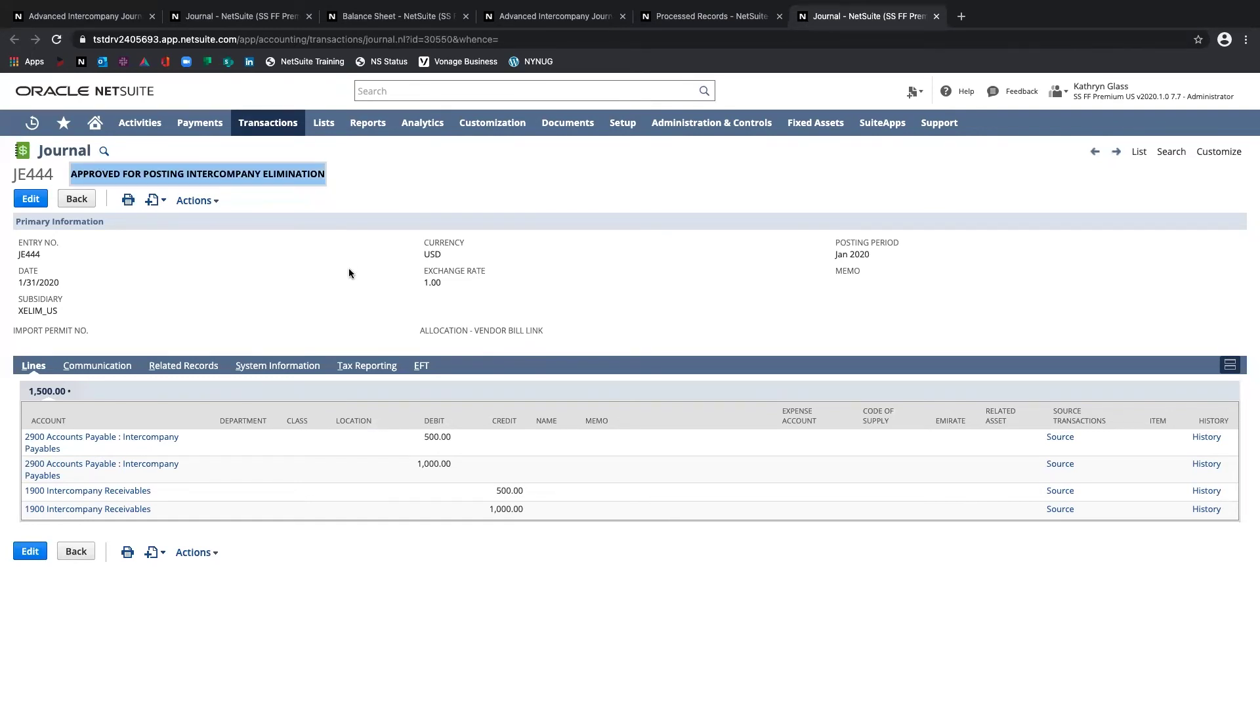
double_click(35, 310)
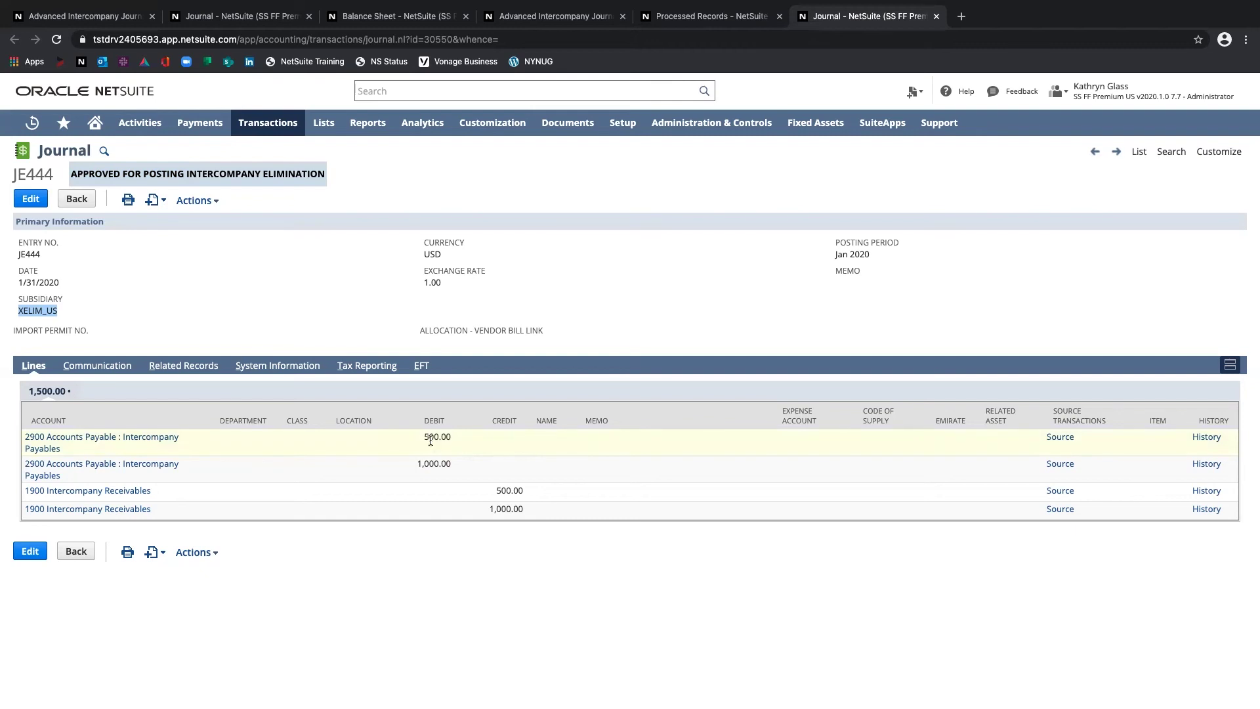
click(722, 25)
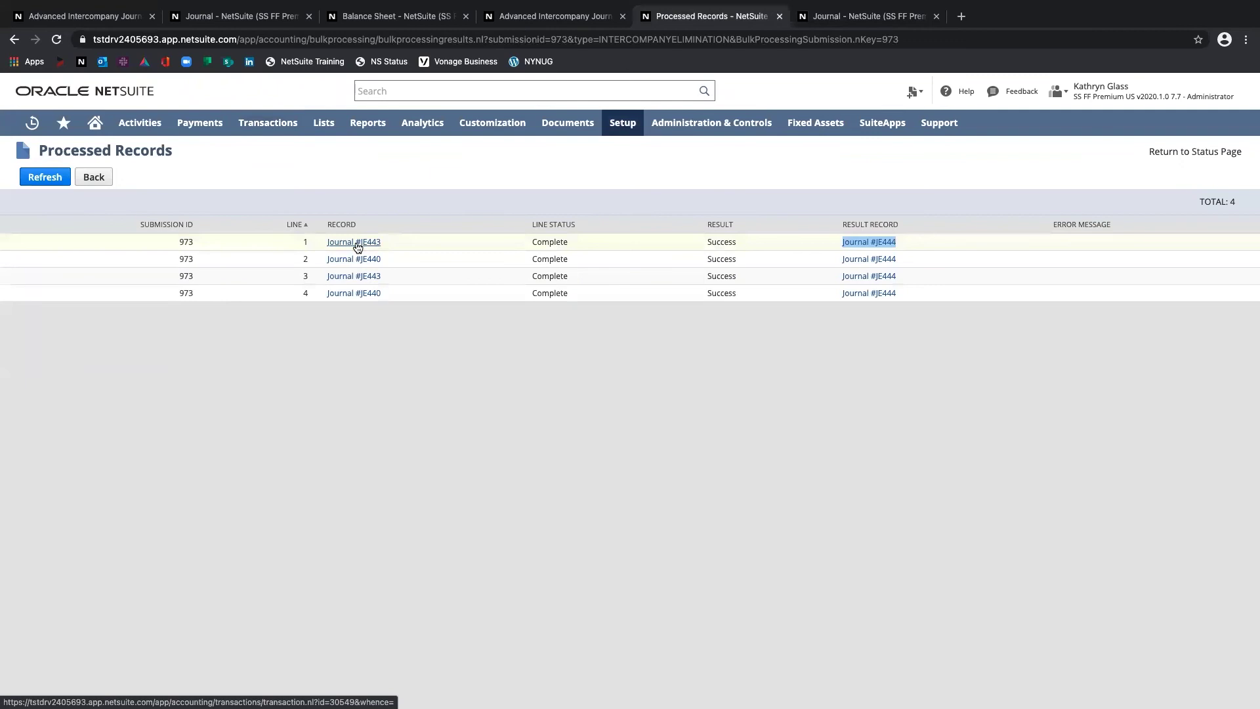
Review the lines of source journals JE440 and JE443 behind elimination journal JE444, checking JE443's intercompany receivable, payable and header subsidiary.
key(ctrl+Tab)
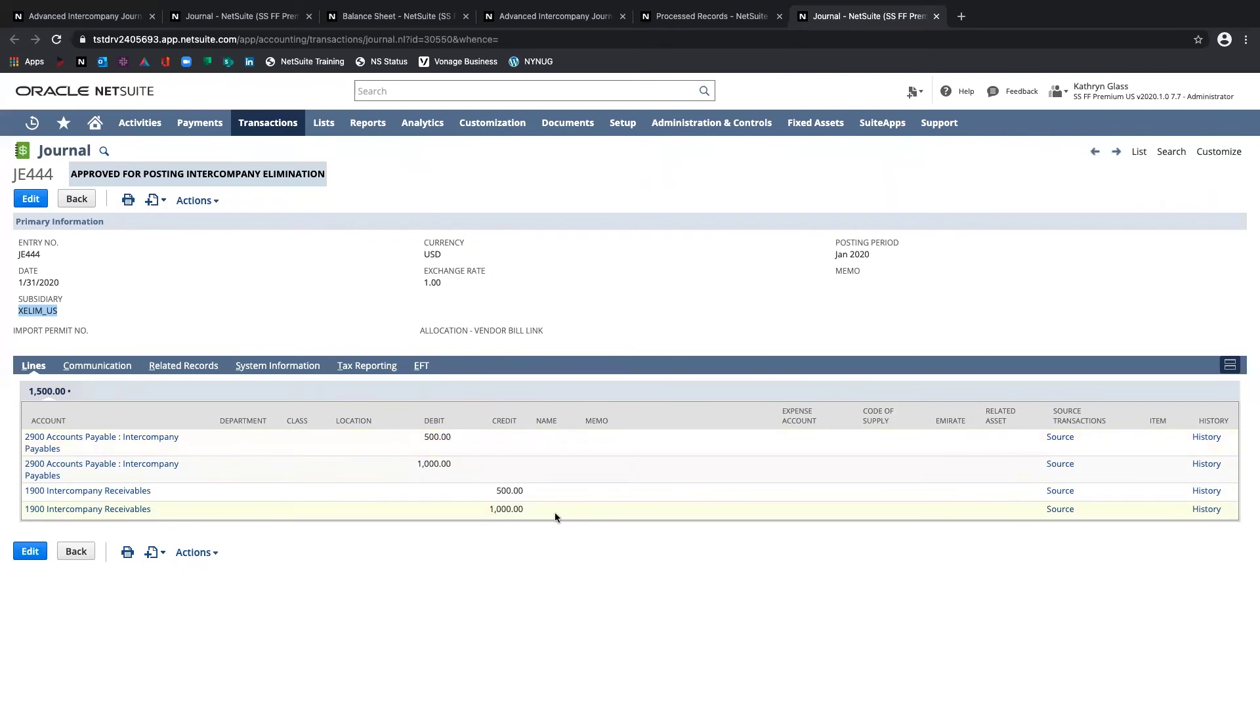
click(56, 18)
scroll(183, 441, down, 2)
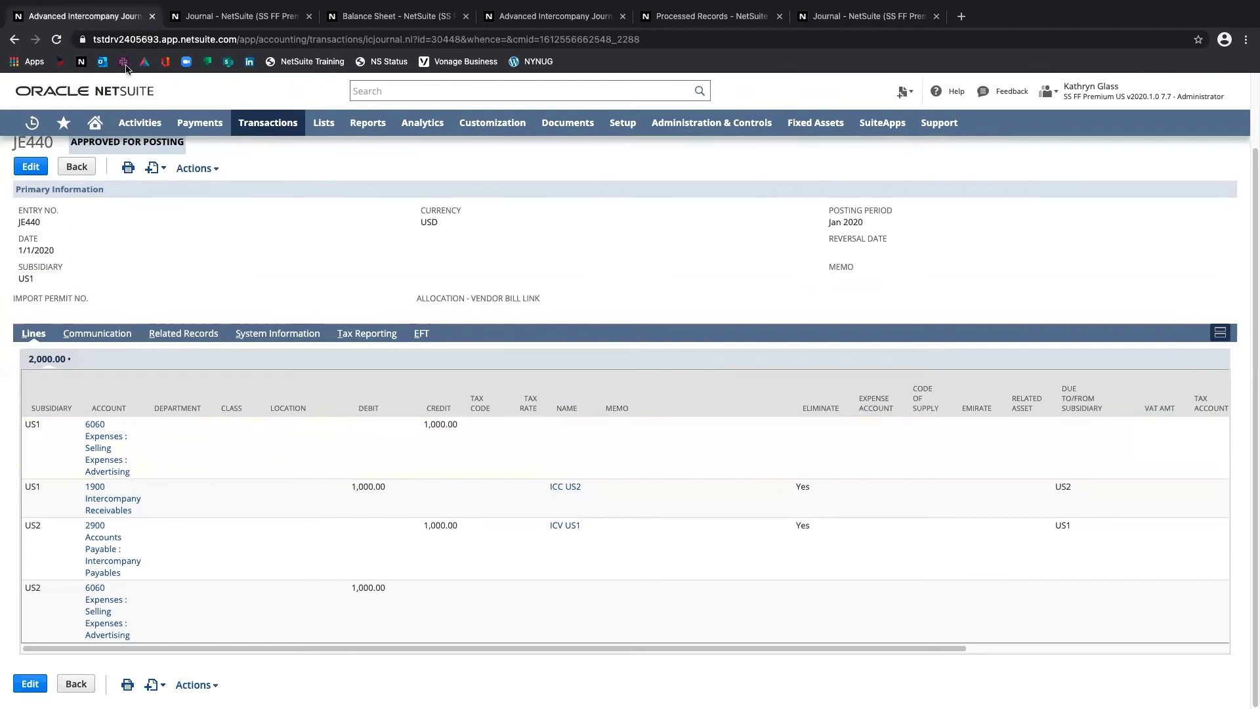
click(554, 18)
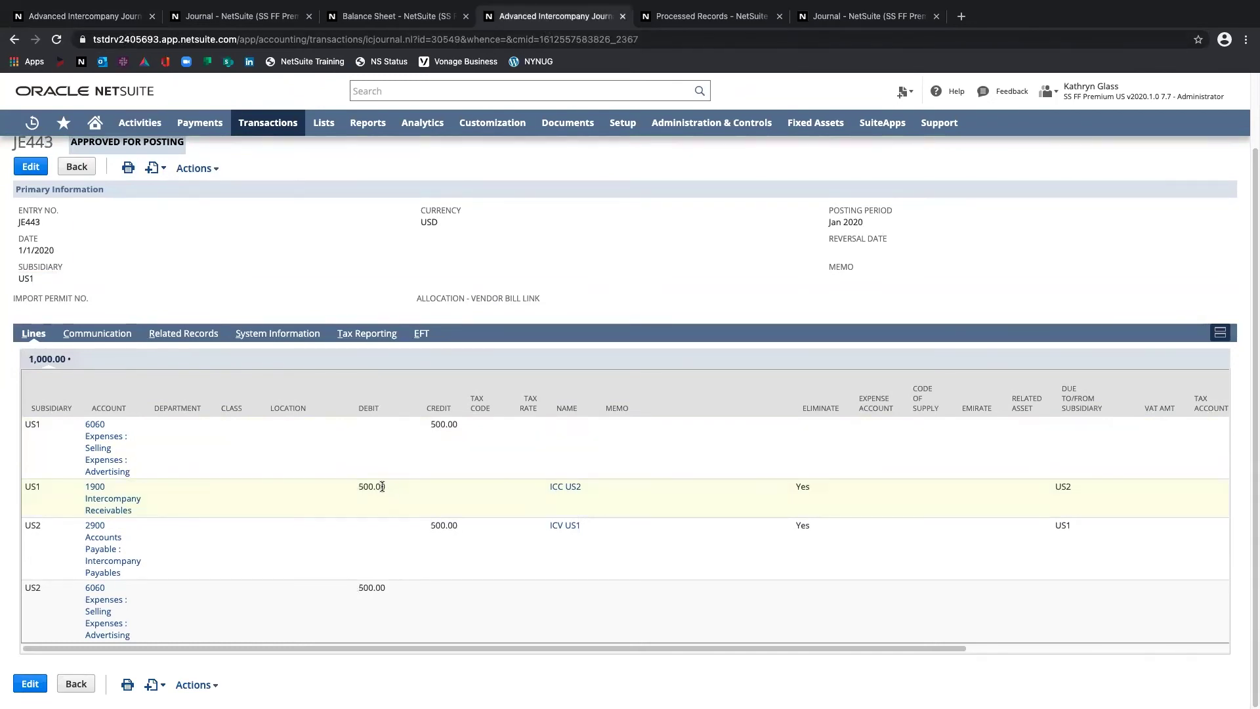
double_click(361, 486)
double_click(440, 525)
double_click(26, 278)
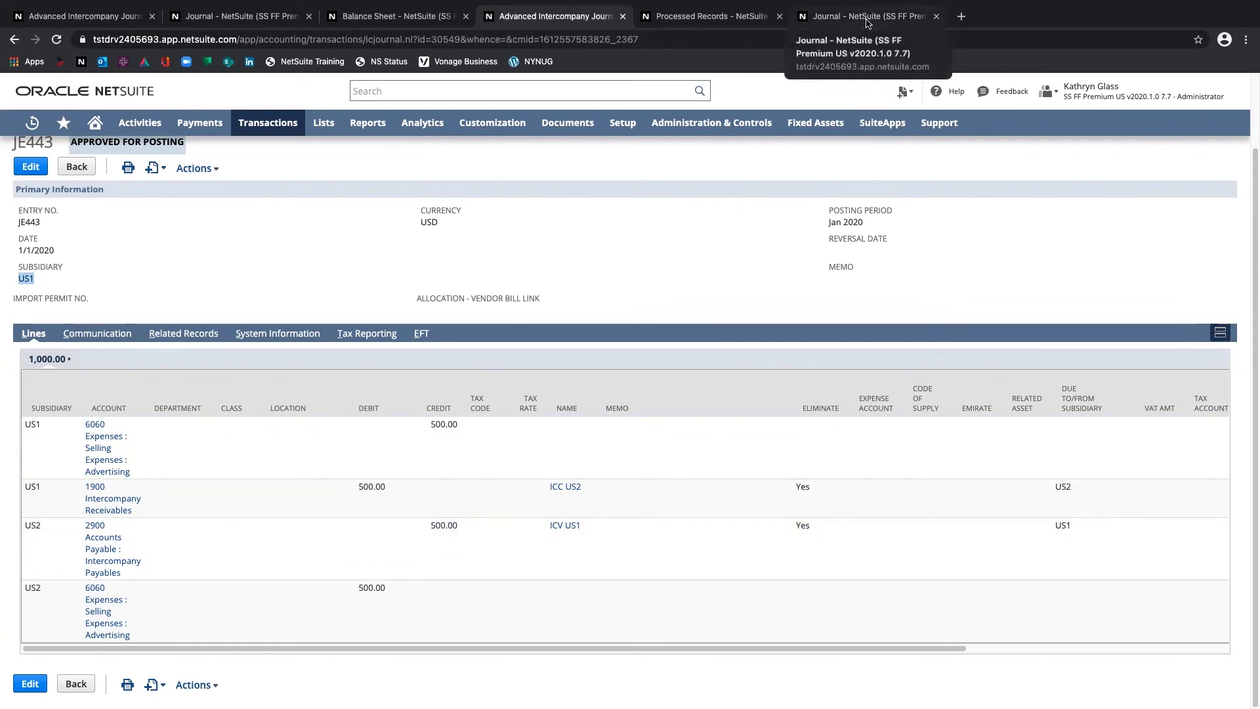
Return to elimination journal JE444 and examine the first Intercompany Payables debit and the first Intercompany Receivables credit.
click(867, 18)
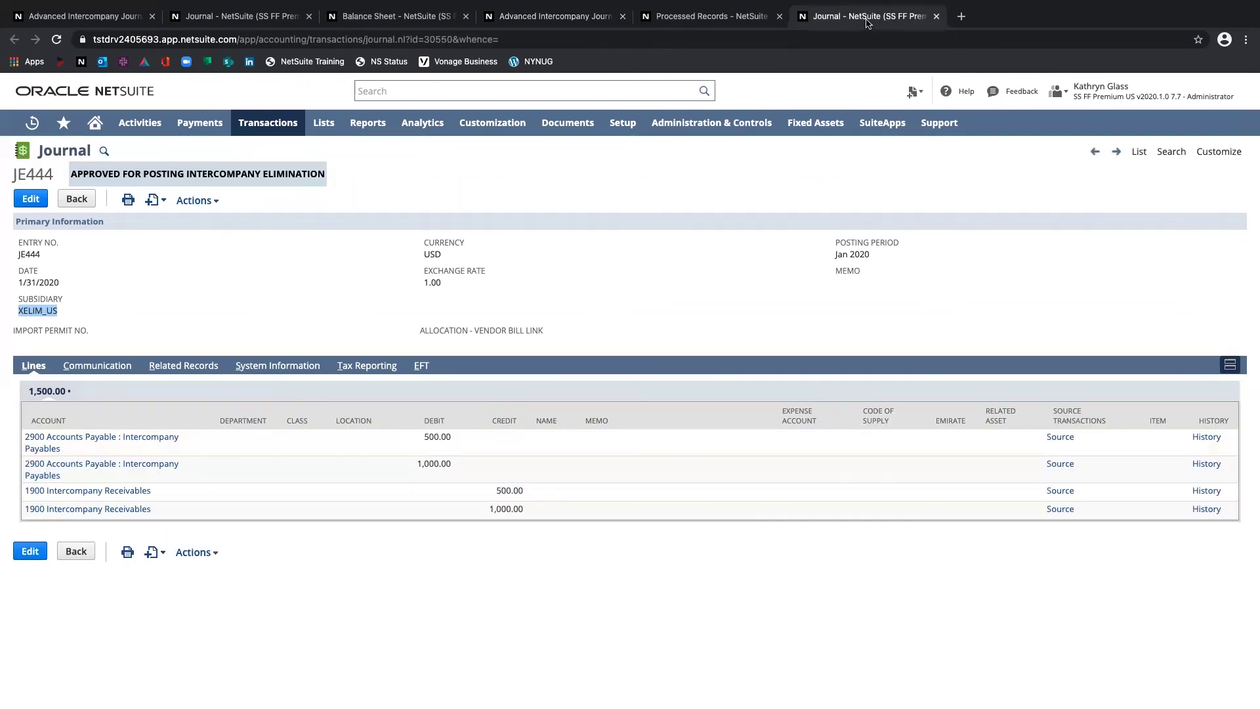
double_click(424, 436)
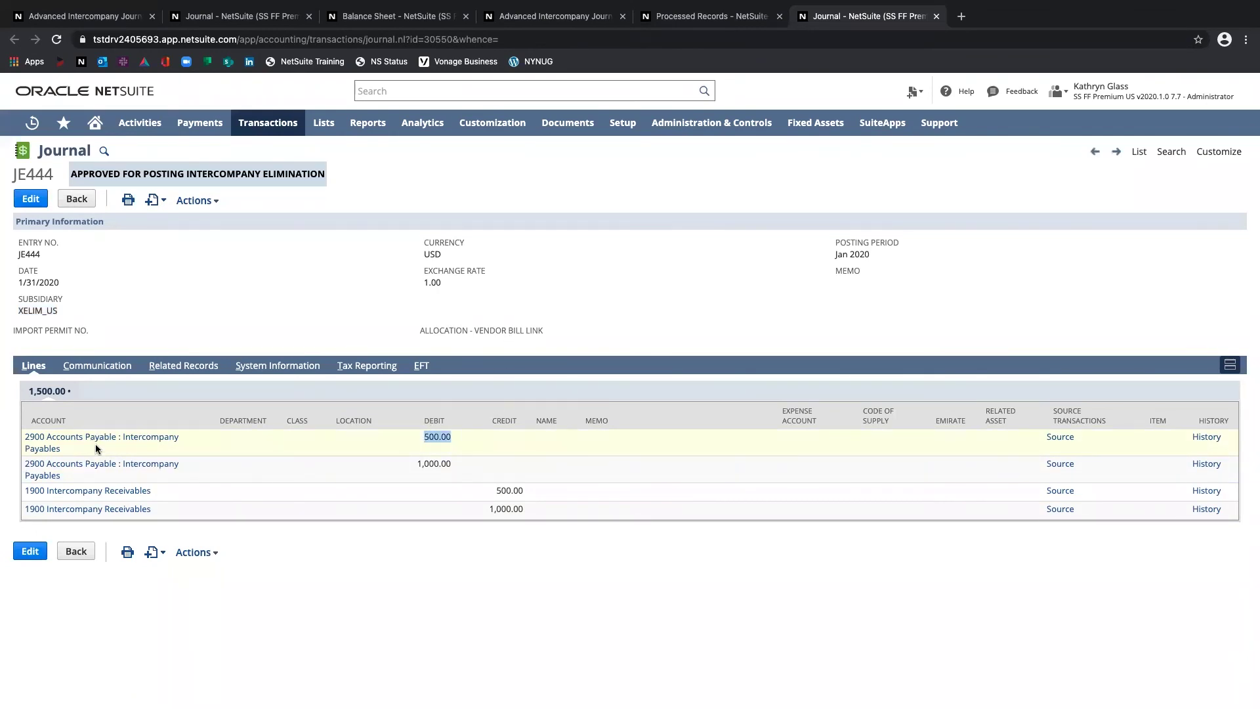
double_click(501, 492)
Return to the consolidated Jan 2020 Balance Sheet by subsidiary and refresh it to include the new elimination.
click(397, 17)
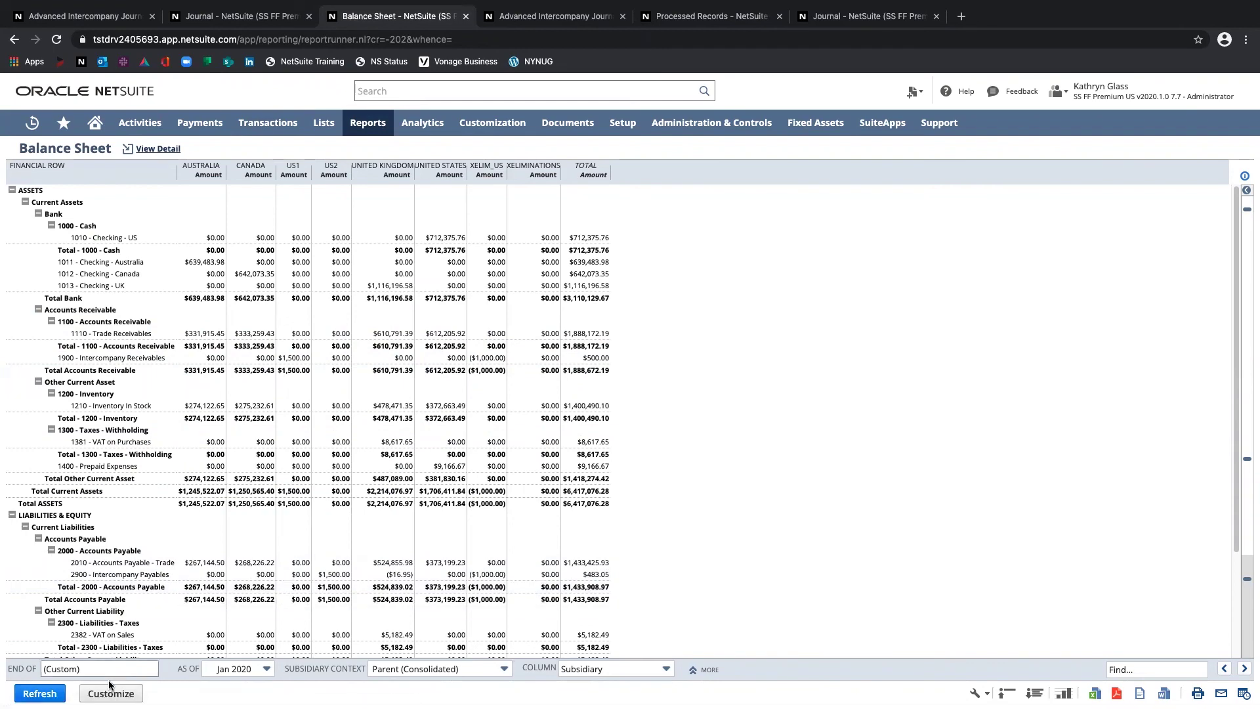
click(40, 693)
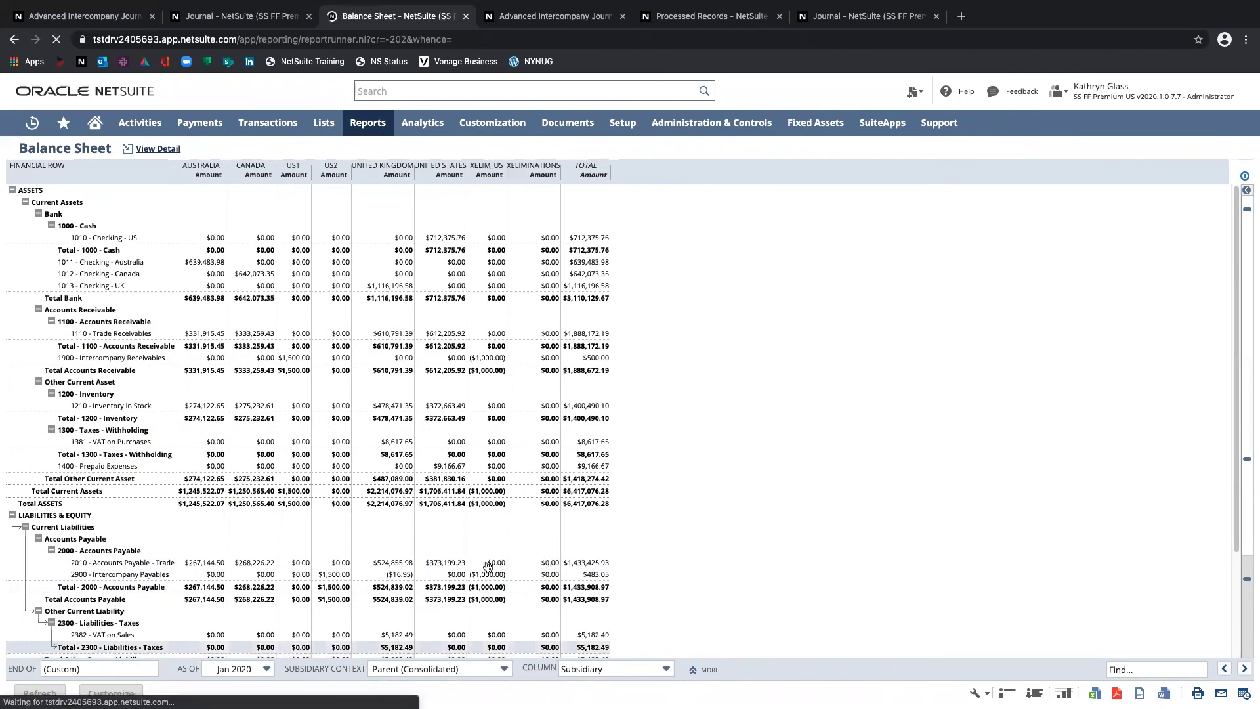